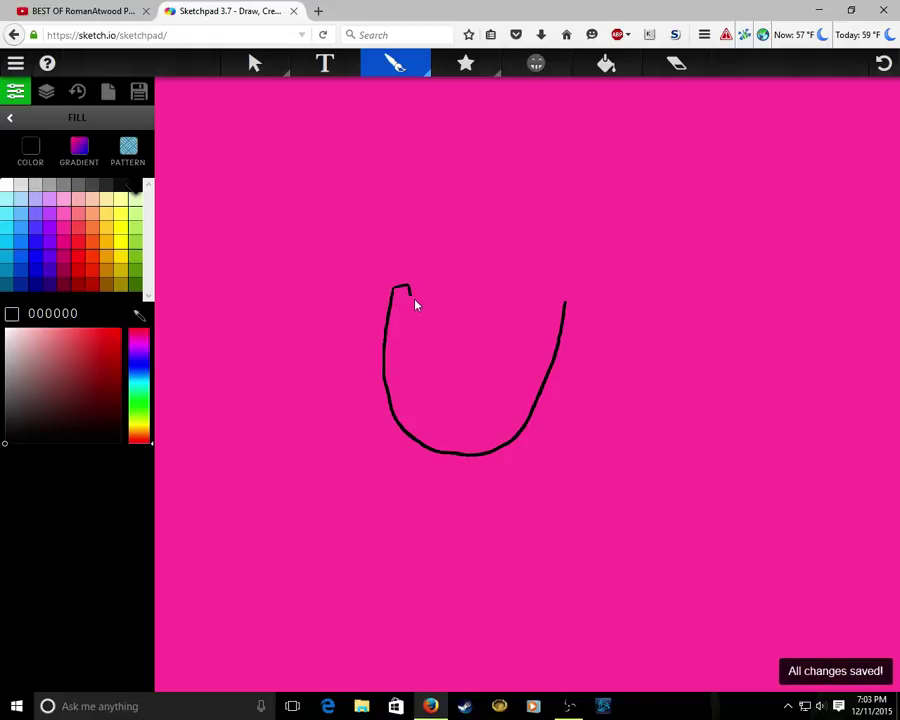
- Draw a wavy hairline with spiky hair, two eyes with pupils and a zigzag mouth in black on the head outline
drag(413, 299, 441, 296)
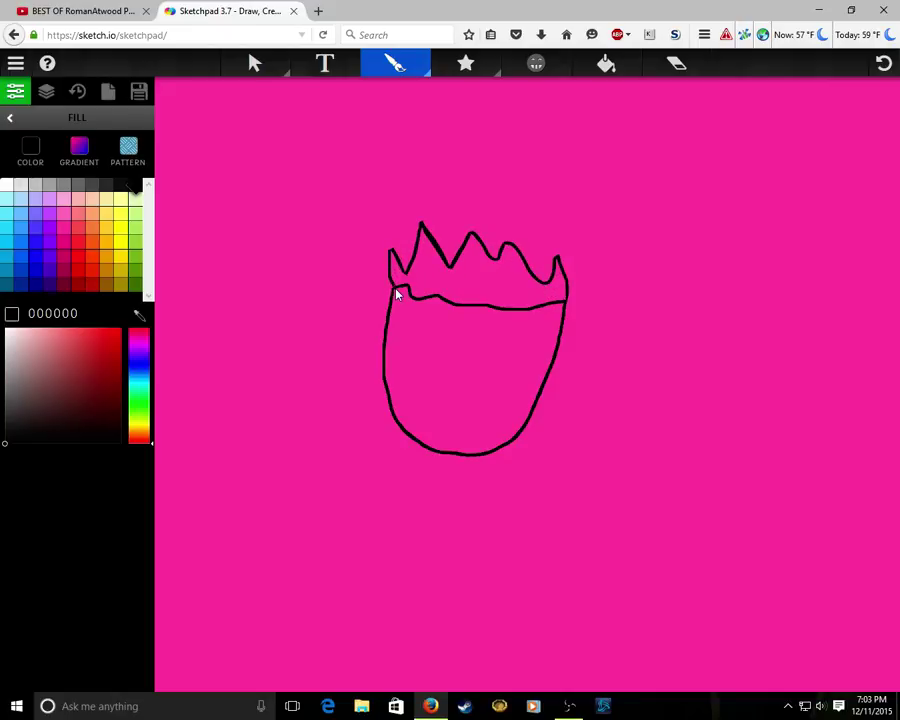
drag(411, 355, 451, 348)
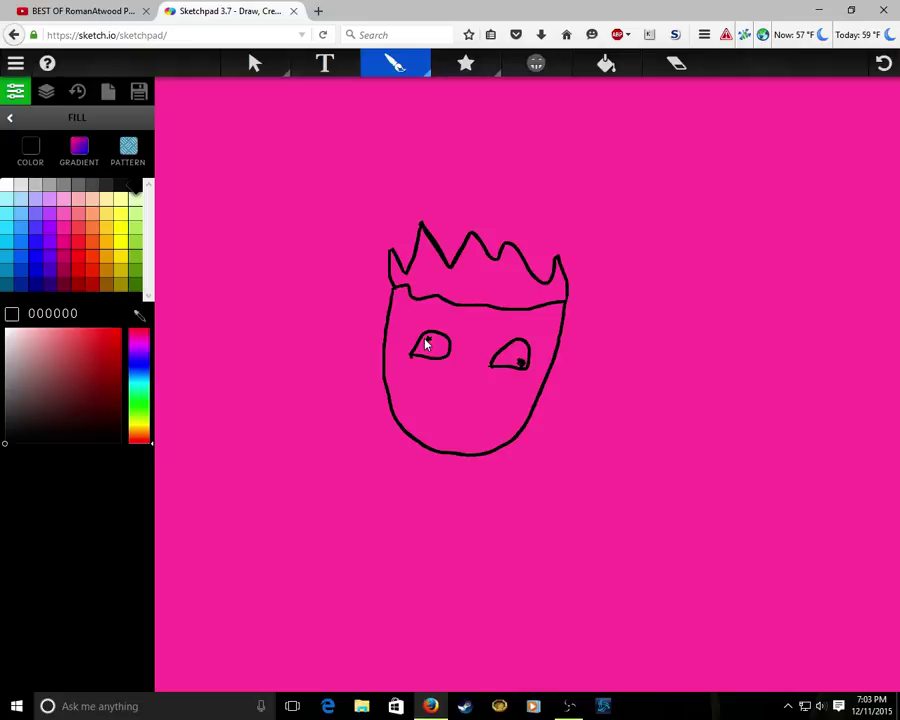
mouse_move(408, 395)
mouse_down()
mouse_move(424, 418)
mouse_move(460, 400)
mouse_move(488, 424)
mouse_up()
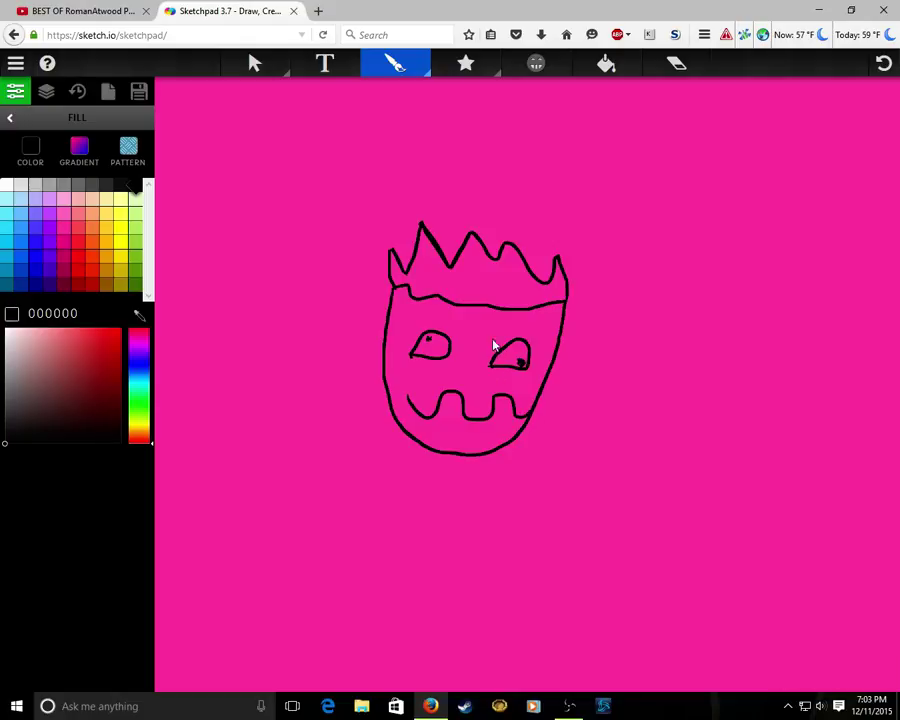
- Draw the character's shoulders and arms below the head, with a smiley face sticking out its tongue on the belly
mouse_move(384, 409)
mouse_down()
mouse_move(348, 438)
mouse_move(330, 510)
mouse_up()
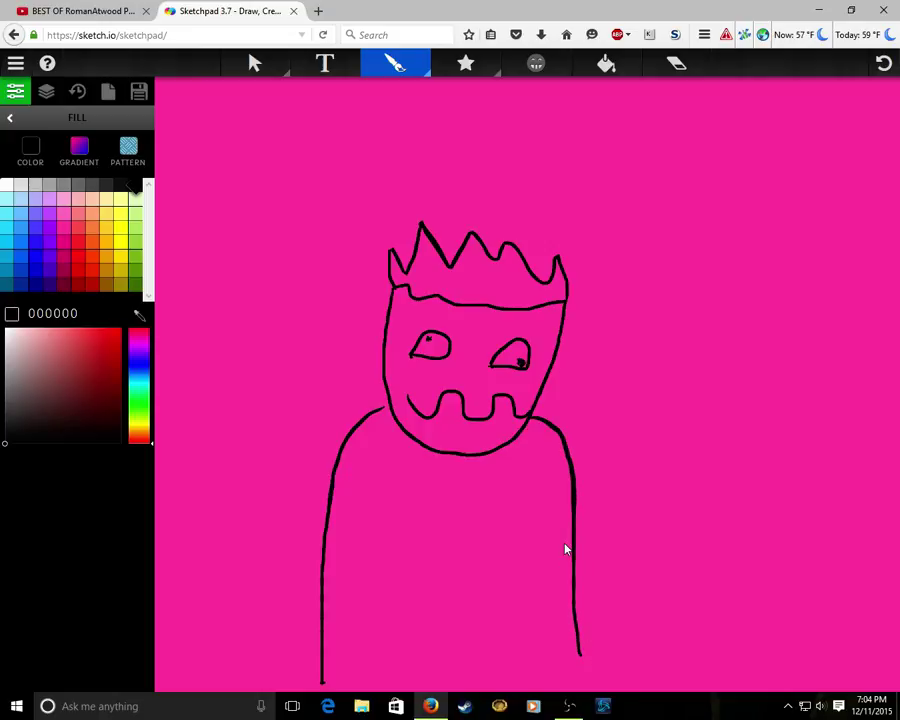
drag(362, 518, 357, 578)
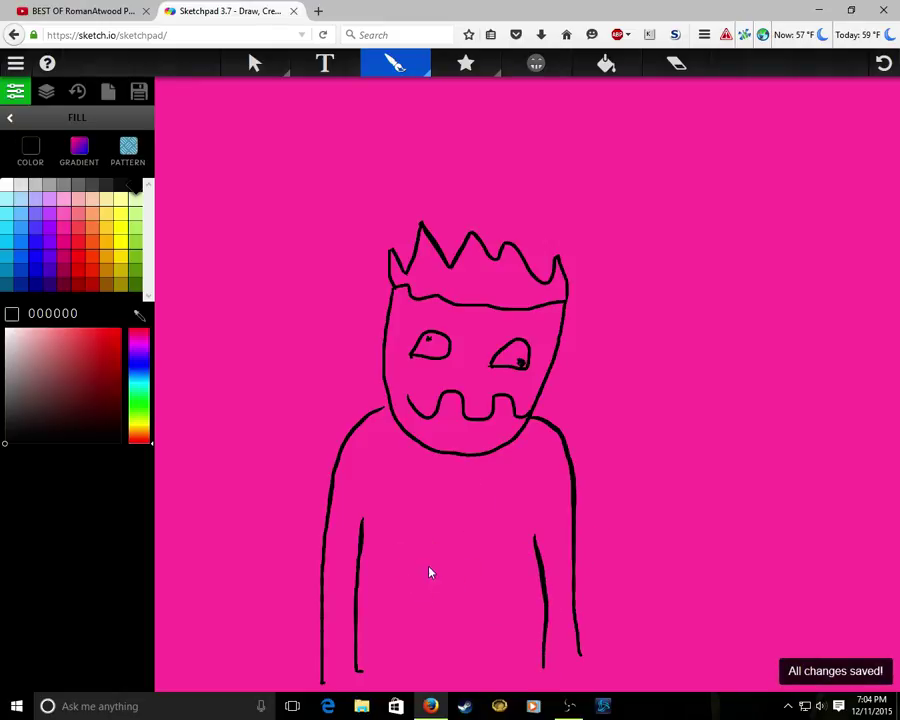
drag(437, 590, 420, 565)
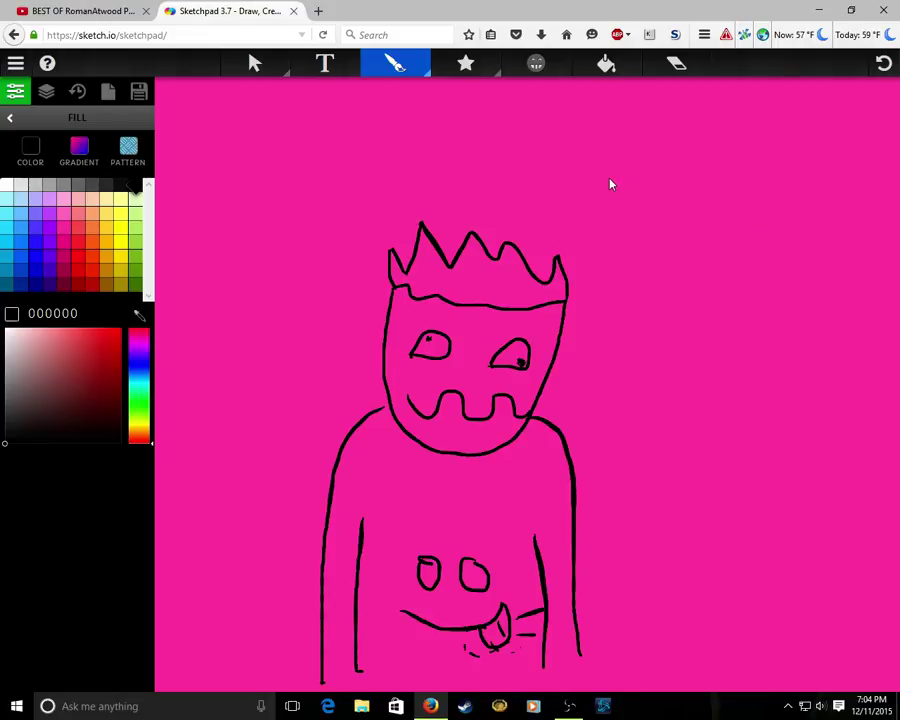
- Handwrite "Dizz" in large black letters beside the character's head and add thick angular strokes beneath it
drag(612, 186, 633, 232)
drag(726, 201, 756, 251)
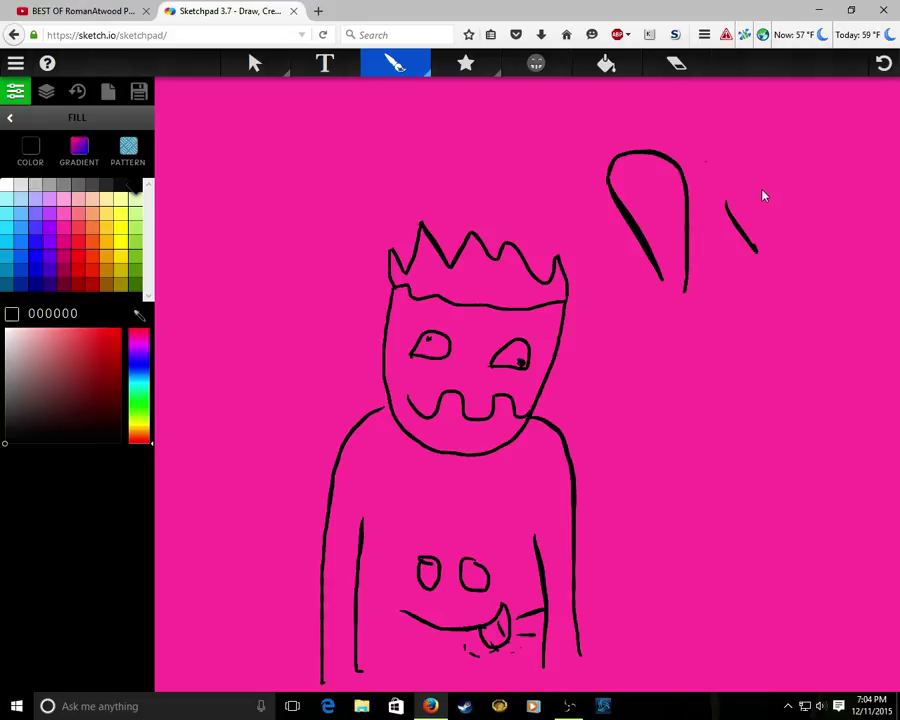
drag(869, 192, 896, 168)
mouse_move(672, 316)
mouse_down()
mouse_move(738, 329)
mouse_move(737, 279)
mouse_move(775, 402)
mouse_move(785, 300)
mouse_up()
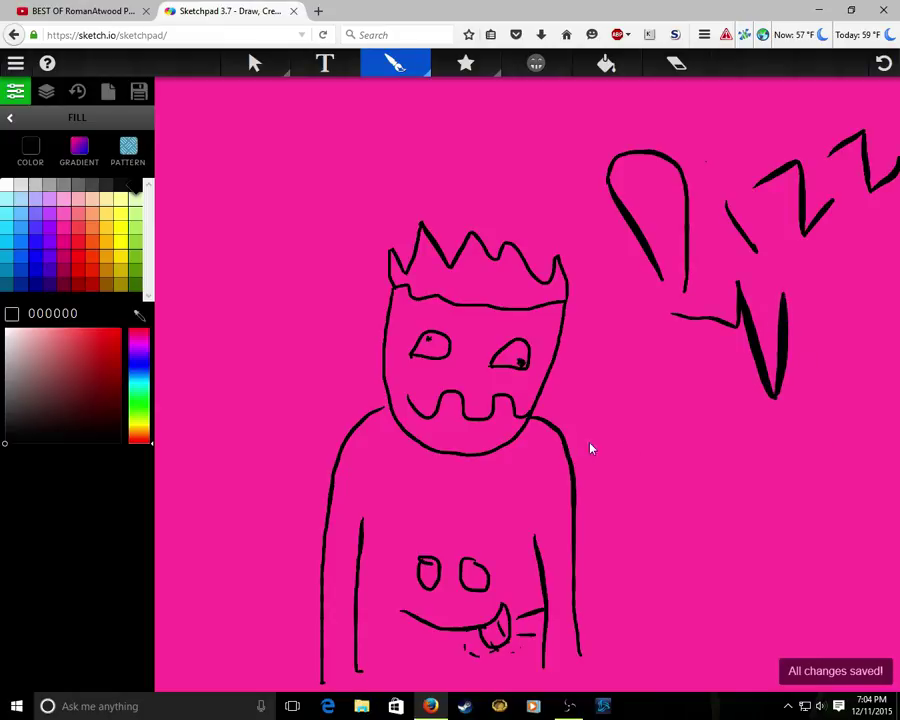
mouse_move(759, 426)
mouse_down()
mouse_move(866, 354)
mouse_move(725, 483)
mouse_up()
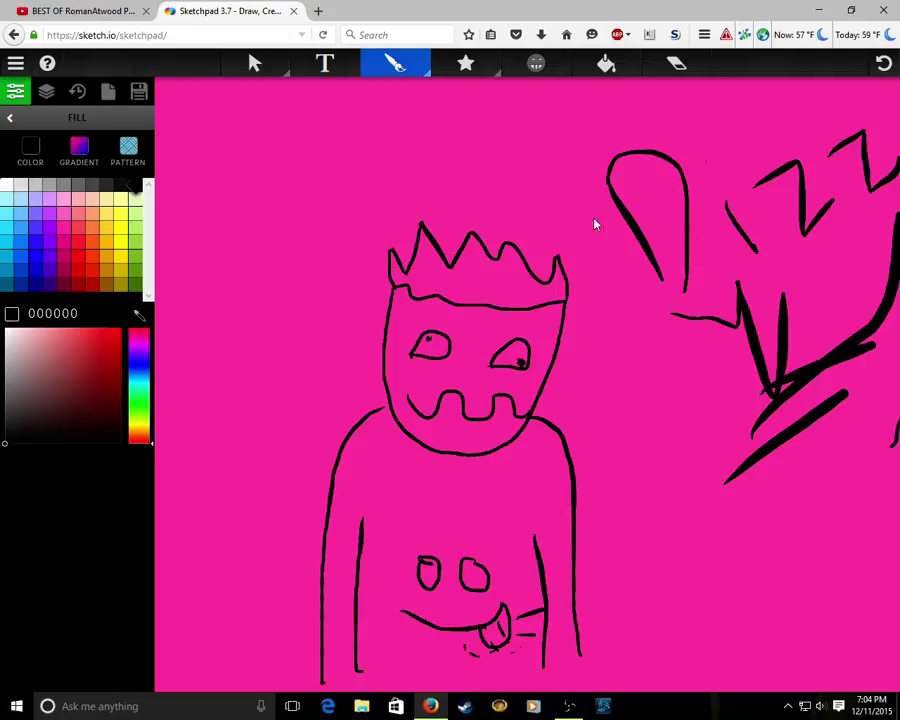
- Undo and redo the latest strokes around the "Dizz" lettering, dropping the extra underlines
click(676, 62)
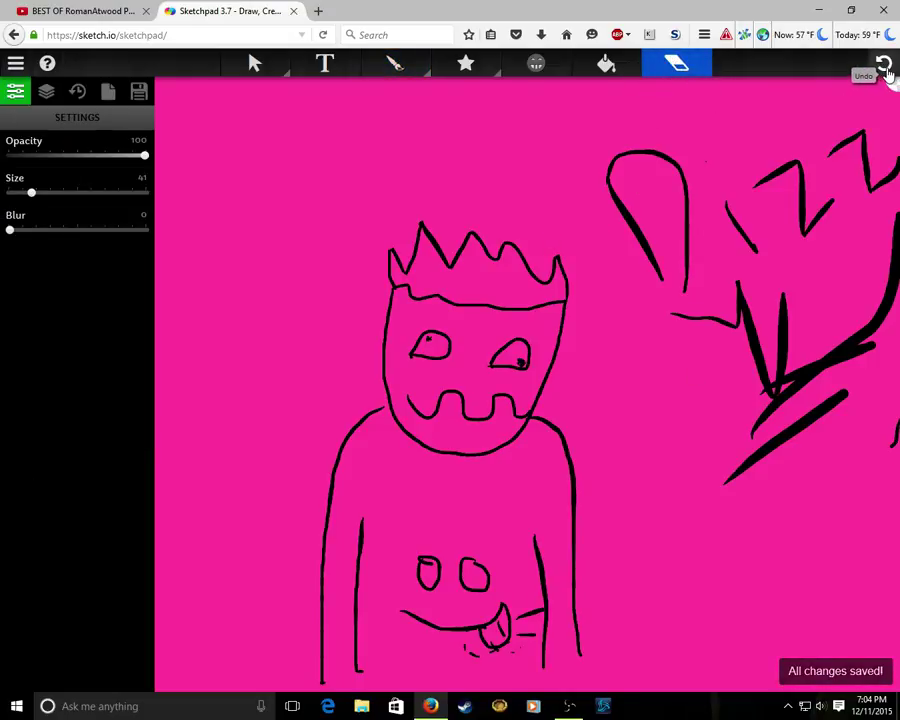
click(885, 65)
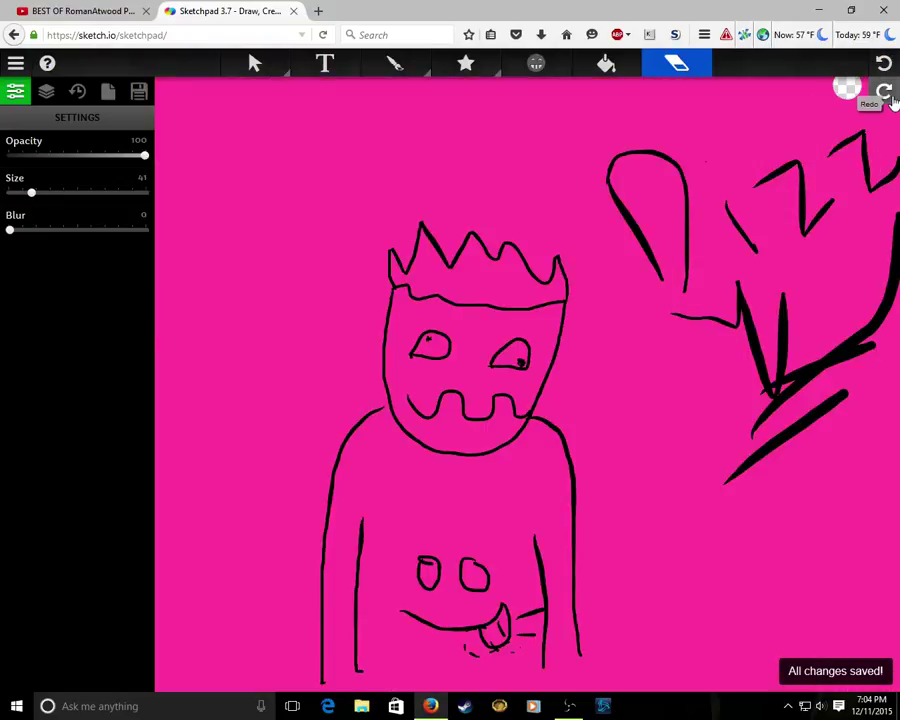
click(886, 64)
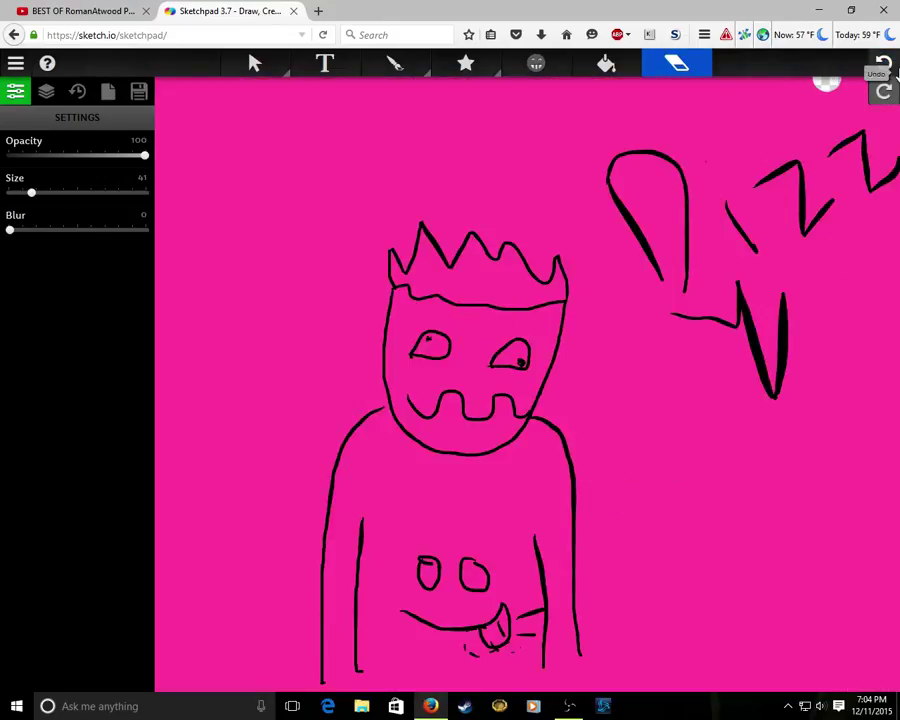
click(885, 64)
click(884, 91)
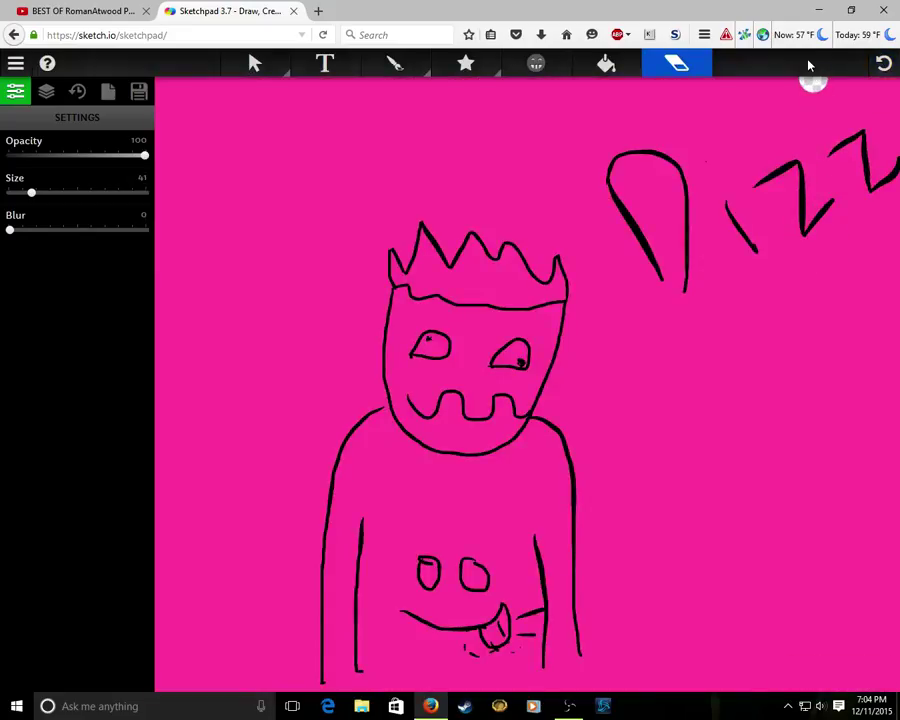
click(884, 64)
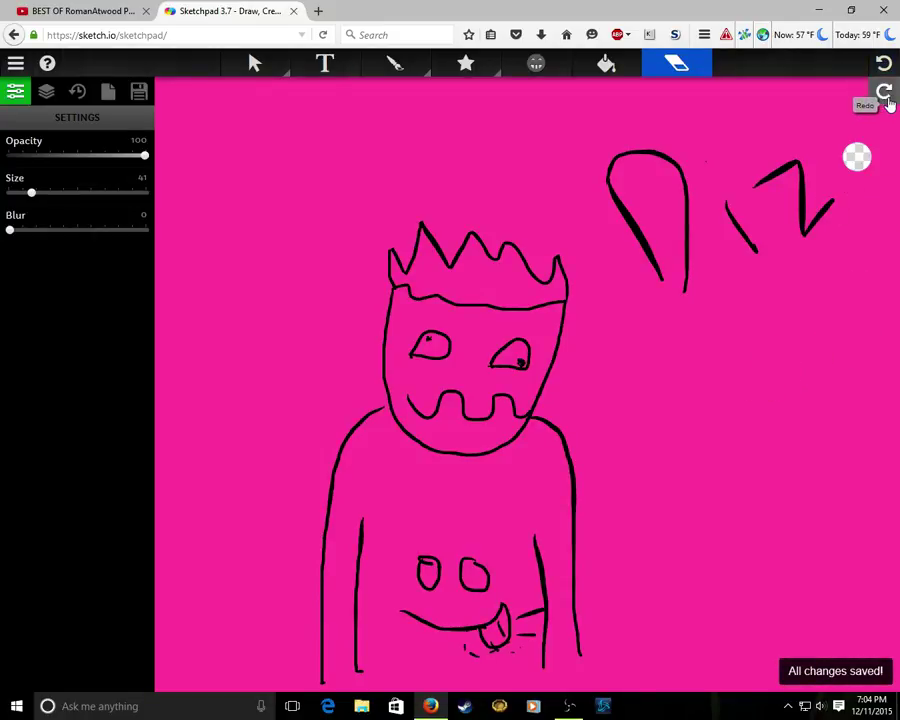
- Flood-fill the pink background around the character with colour FF5103 using the Color Burn blend mode
click(606, 63)
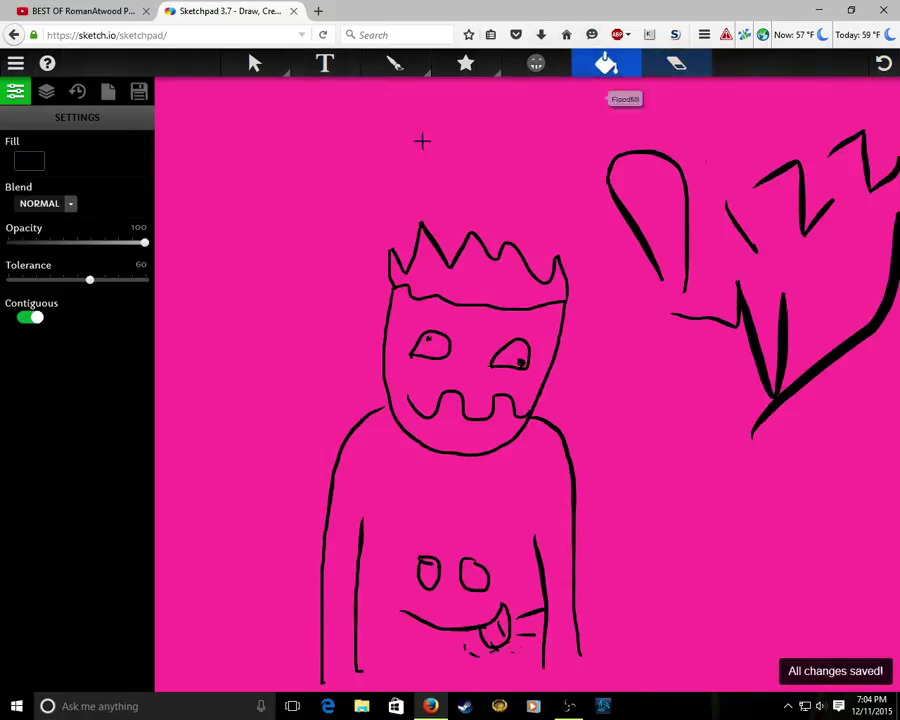
click(26, 199)
click(54, 283)
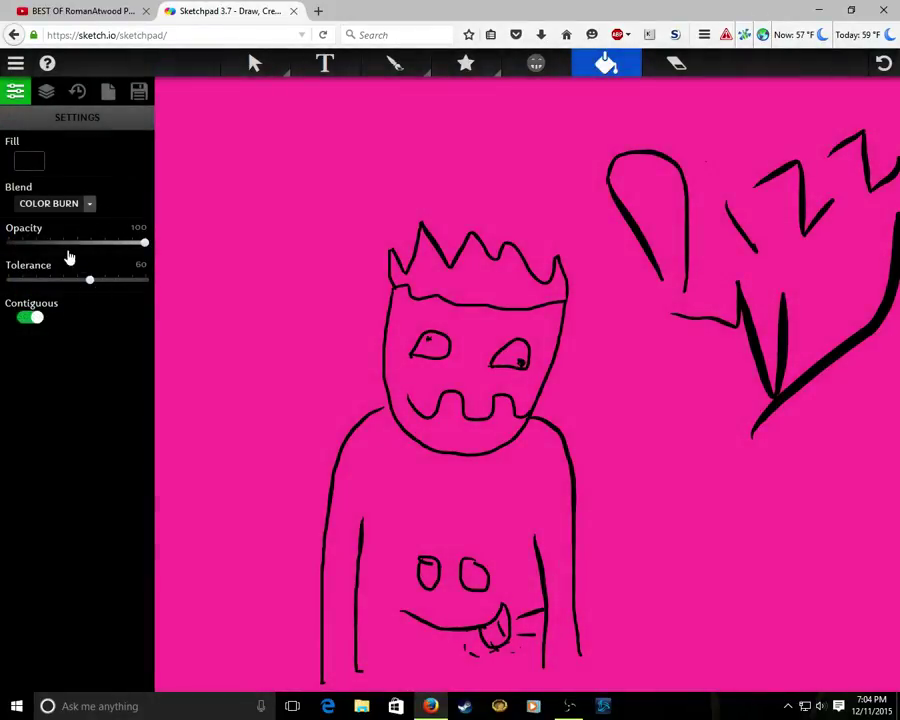
click(29, 160)
click(91, 256)
click(350, 390)
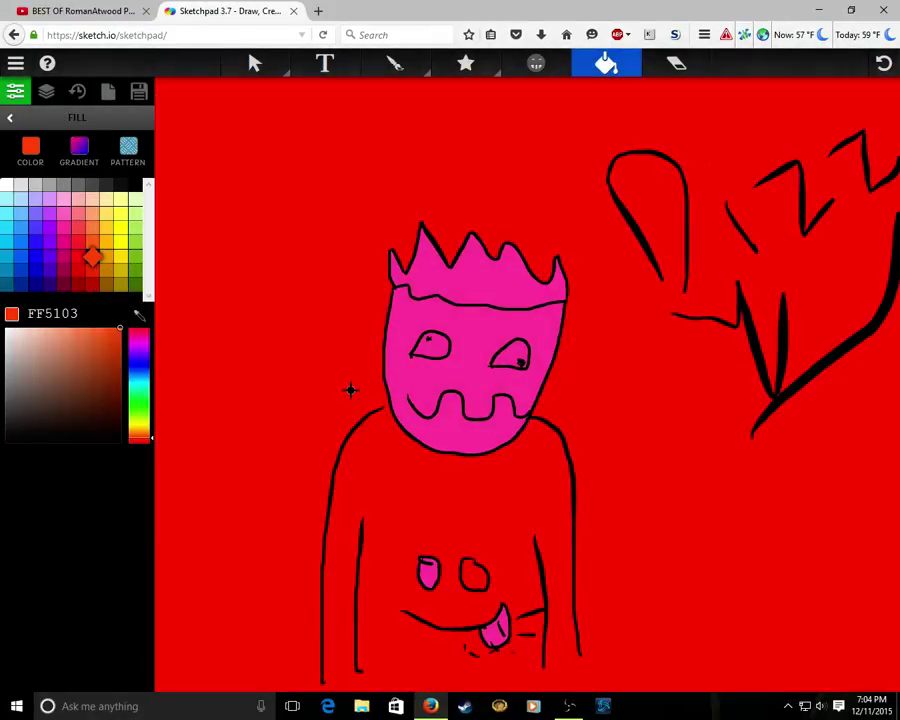
click(605, 396)
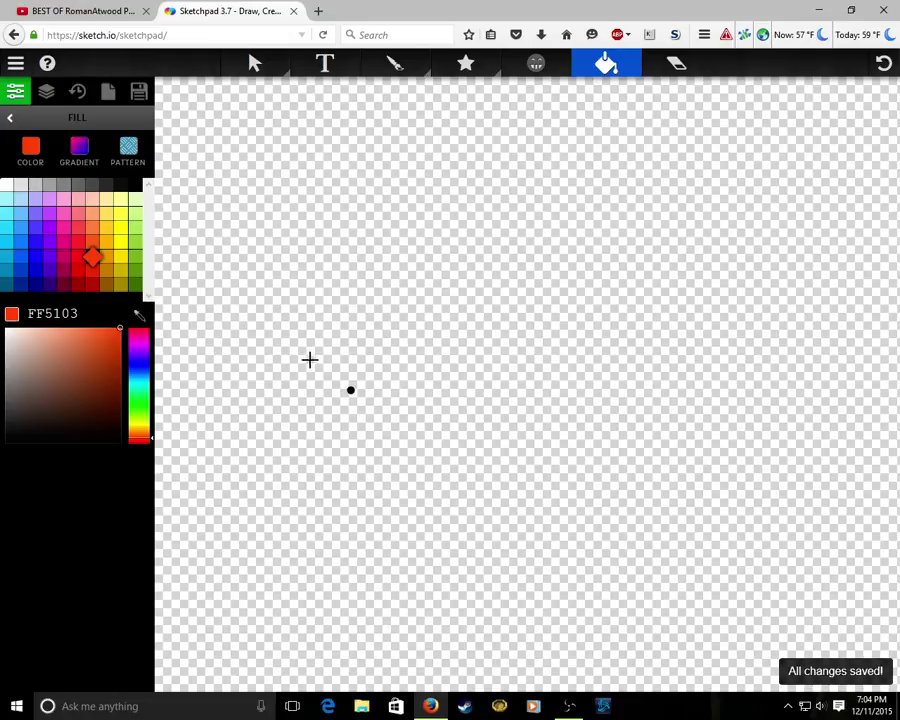
- Set the flood fill colour to FF5B5B and apply it to two spots on the background beside and above the head
click(78, 228)
click(223, 286)
click(388, 255)
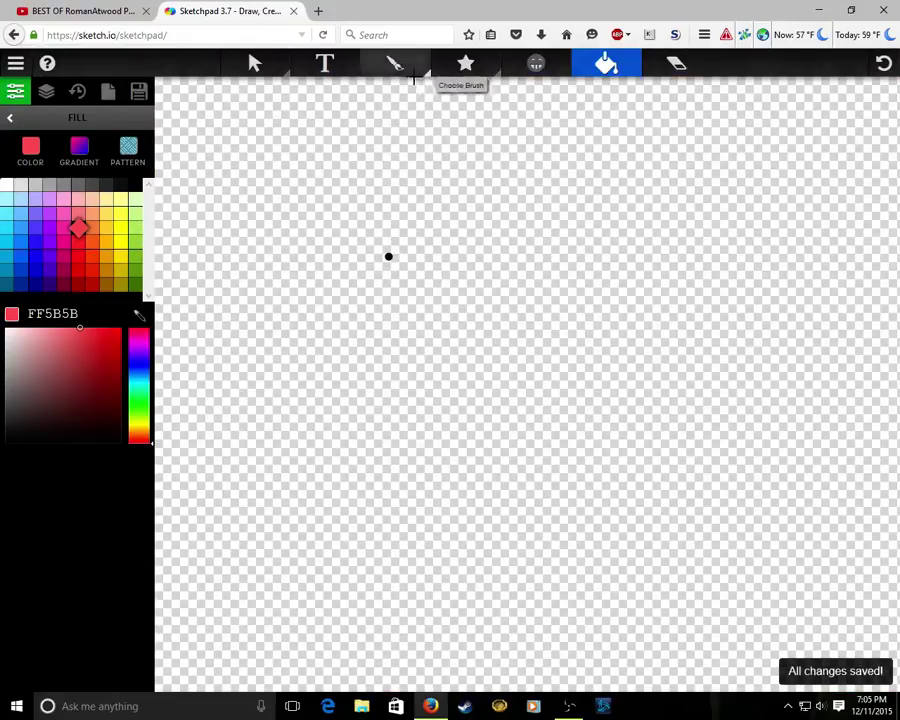
- Handwrite lettering starting with "TU" above the character's hair with the pen brush in FF5B5B
click(398, 64)
click(90, 167)
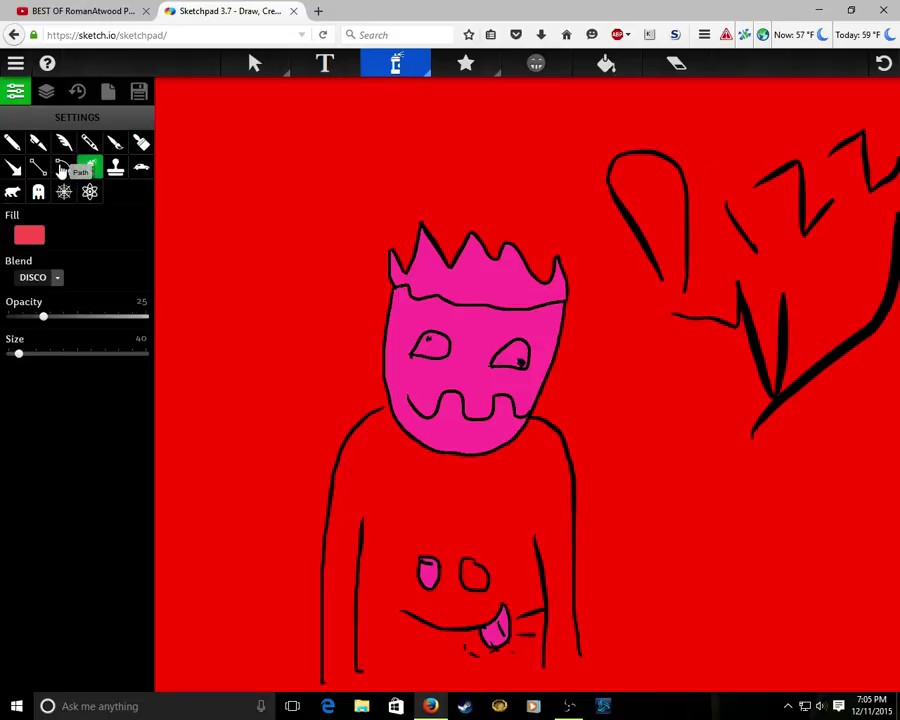
click(63, 167)
click(40, 145)
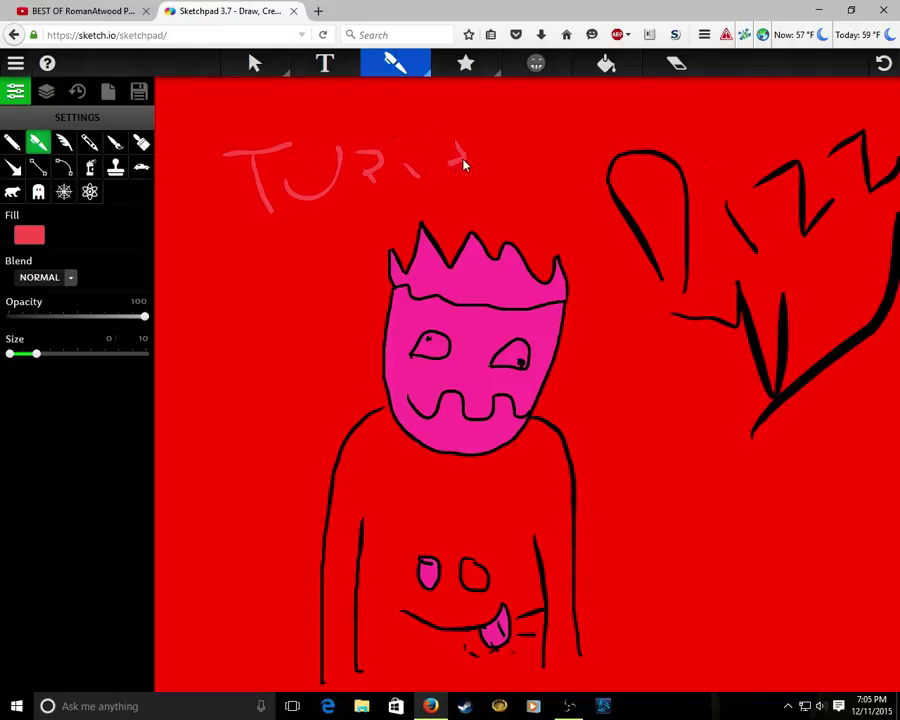
mouse_move(444, 195)
mouse_down()
mouse_move(461, 243)
mouse_move(429, 224)
mouse_move(477, 230)
mouse_move(490, 192)
mouse_up()
- Erase the whole drawing and the red background from the canvas with the size 41 eraser
click(677, 63)
mouse_move(365, 400)
mouse_down()
mouse_move(406, 315)
mouse_move(604, 240)
mouse_move(329, 538)
mouse_move(400, 580)
mouse_move(627, 426)
mouse_move(848, 206)
mouse_move(538, 428)
mouse_move(227, 555)
mouse_move(488, 467)
mouse_move(601, 313)
mouse_move(404, 418)
mouse_move(480, 440)
mouse_move(430, 420)
mouse_move(527, 498)
mouse_up()
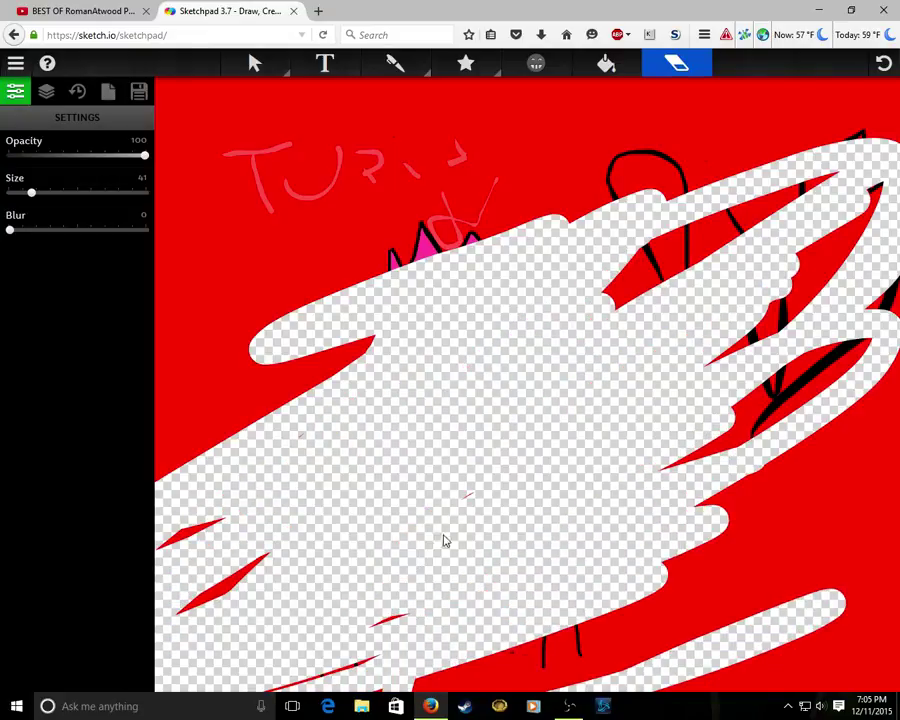
mouse_move(390, 643)
mouse_down()
mouse_move(309, 696)
mouse_move(298, 669)
mouse_move(400, 699)
mouse_move(309, 712)
mouse_move(284, 601)
mouse_move(198, 595)
mouse_move(284, 550)
mouse_move(224, 514)
mouse_move(172, 557)
mouse_move(199, 532)
mouse_move(321, 331)
mouse_move(173, 322)
mouse_move(32, 484)
mouse_move(173, 406)
mouse_move(141, 576)
mouse_move(183, 414)
mouse_move(203, 250)
mouse_move(162, 371)
mouse_move(175, 372)
mouse_move(157, 302)
mouse_move(172, 268)
mouse_move(170, 115)
mouse_up()
mouse_move(225, 11)
mouse_down()
mouse_move(172, 80)
mouse_move(170, 112)
mouse_move(183, 103)
mouse_move(219, 141)
mouse_move(231, 187)
mouse_move(226, 103)
mouse_move(230, 250)
mouse_move(538, 289)
mouse_move(640, 205)
mouse_move(611, 345)
mouse_move(599, 285)
mouse_move(416, 346)
mouse_move(699, 233)
mouse_move(697, 77)
mouse_up()
mouse_move(600, 90)
mouse_down()
mouse_move(260, 150)
mouse_move(466, 173)
mouse_move(372, 267)
mouse_move(617, 137)
mouse_move(512, 80)
mouse_move(368, 181)
mouse_move(217, 311)
mouse_move(538, 108)
mouse_move(340, 62)
mouse_move(163, 257)
mouse_move(175, 105)
mouse_move(295, 141)
mouse_move(263, 88)
mouse_up()
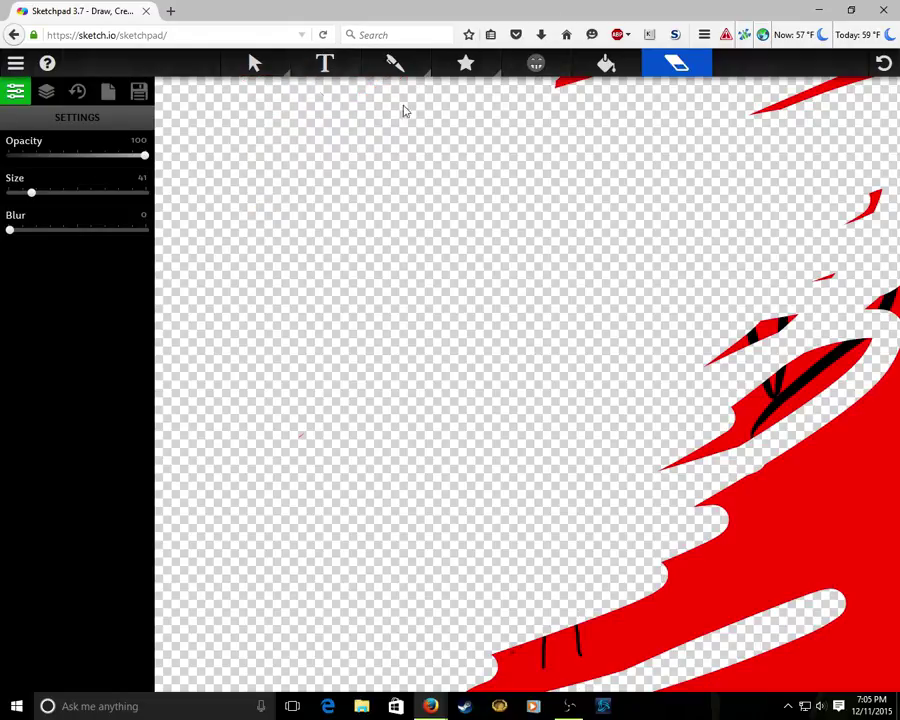
drag(882, 495, 878, 310)
drag(898, 25, 540, 85)
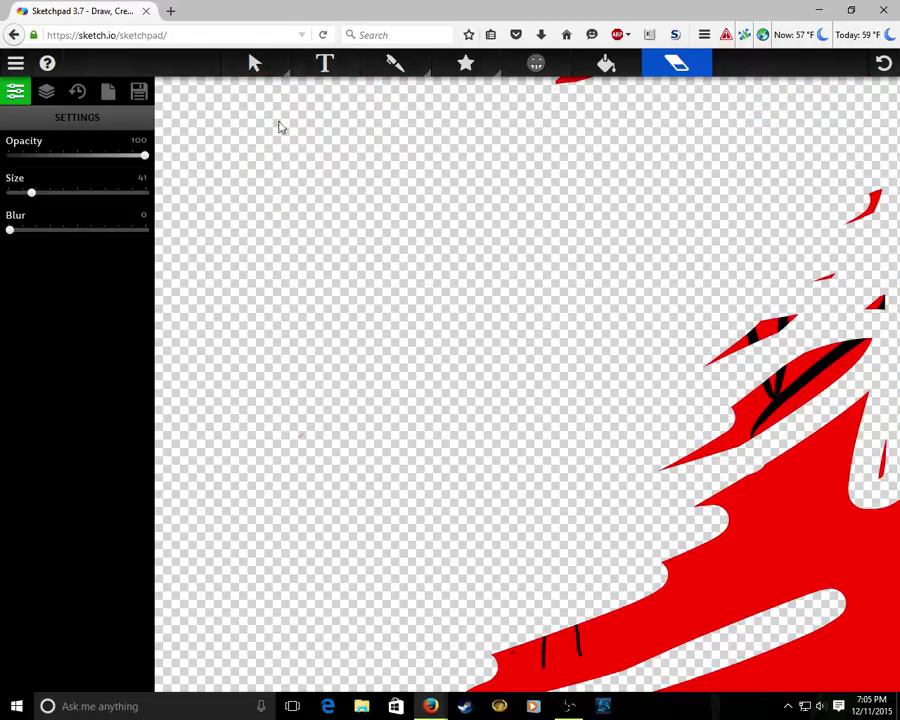
mouse_move(880, 200)
mouse_down()
mouse_move(716, 575)
mouse_move(743, 531)
mouse_move(693, 521)
mouse_move(639, 543)
mouse_move(809, 444)
mouse_move(738, 398)
mouse_move(833, 303)
mouse_up()
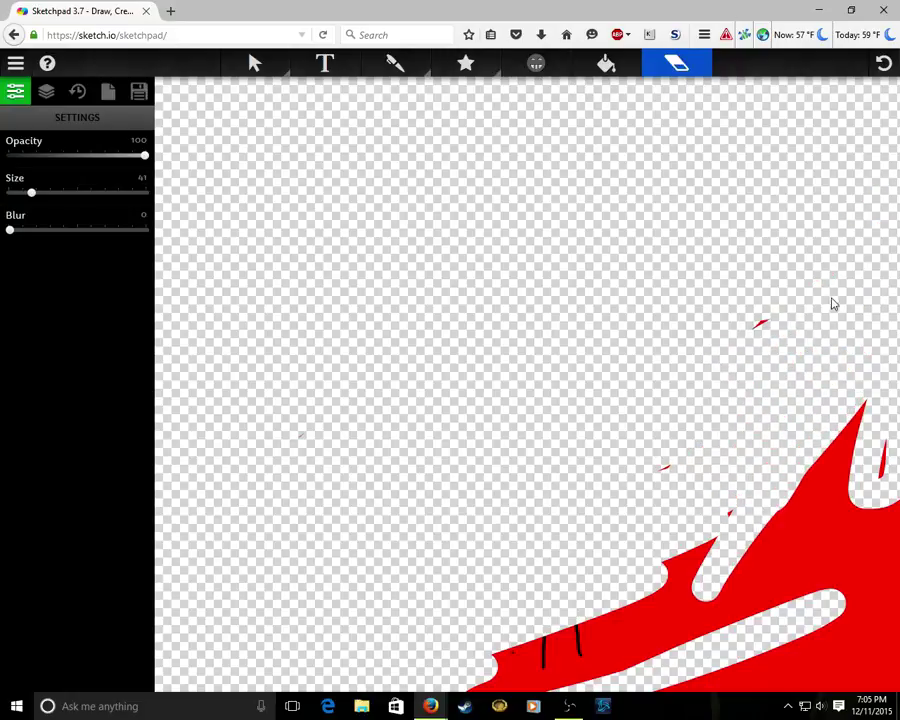
mouse_move(730, 402)
mouse_down()
mouse_move(591, 654)
mouse_move(648, 488)
mouse_move(588, 638)
mouse_move(505, 684)
mouse_move(558, 667)
mouse_move(511, 649)
mouse_move(612, 617)
mouse_move(731, 606)
mouse_move(642, 644)
mouse_move(565, 651)
mouse_move(560, 638)
mouse_move(823, 483)
mouse_move(848, 436)
mouse_move(898, 418)
mouse_move(898, 405)
mouse_move(898, 552)
mouse_move(876, 686)
mouse_move(767, 681)
mouse_move(868, 653)
mouse_up()
mouse_move(820, 580)
mouse_down()
mouse_move(755, 589)
mouse_move(808, 625)
mouse_move(705, 711)
mouse_move(688, 680)
mouse_up()
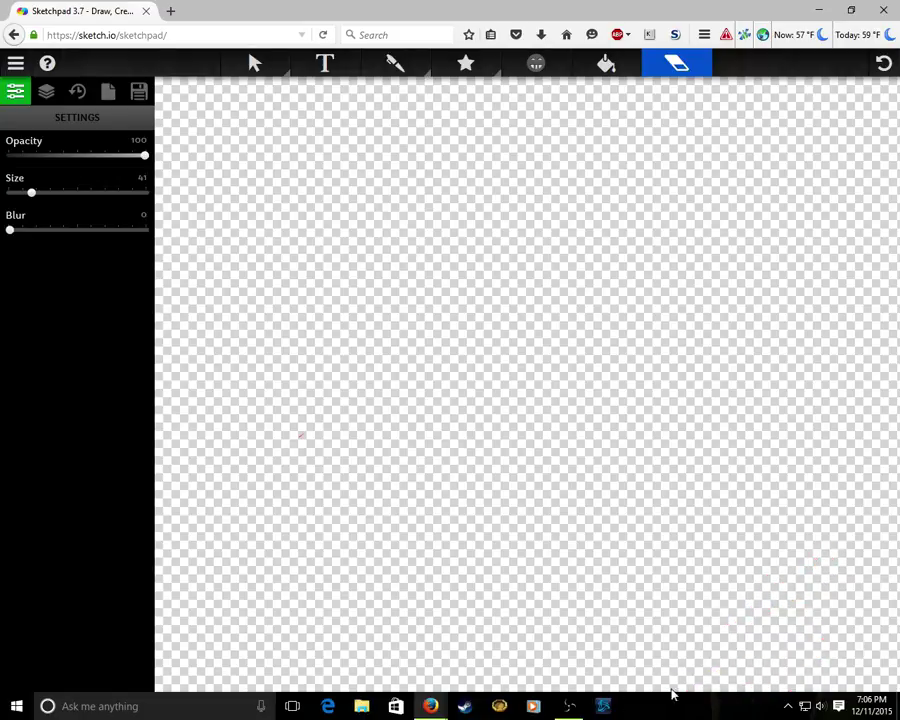
- Switch from the eraser to the pencil brush after trying the Chrome and spray brushes
click(396, 65)
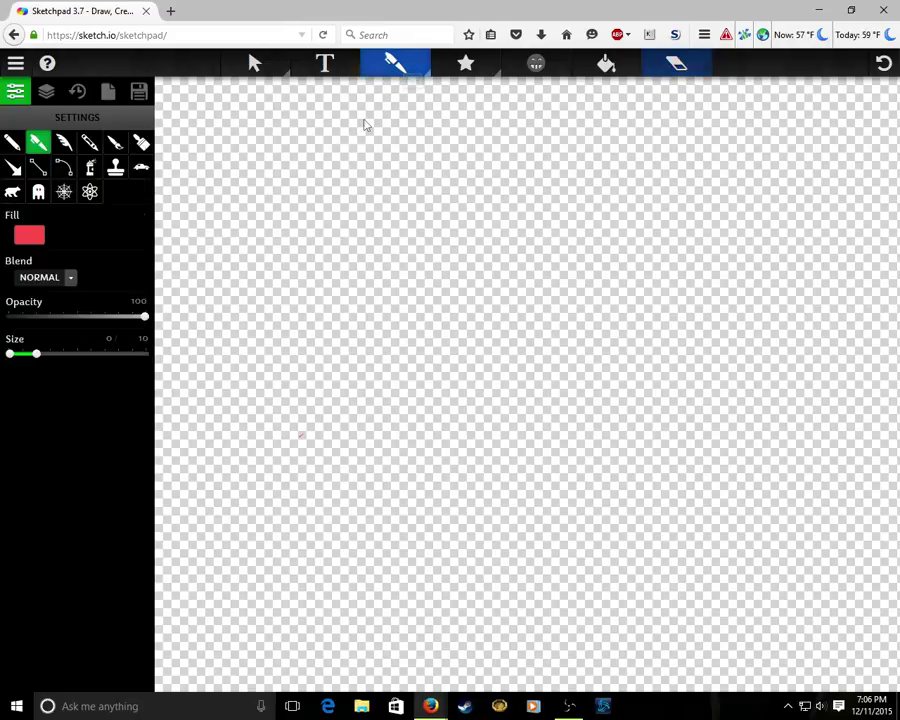
click(142, 168)
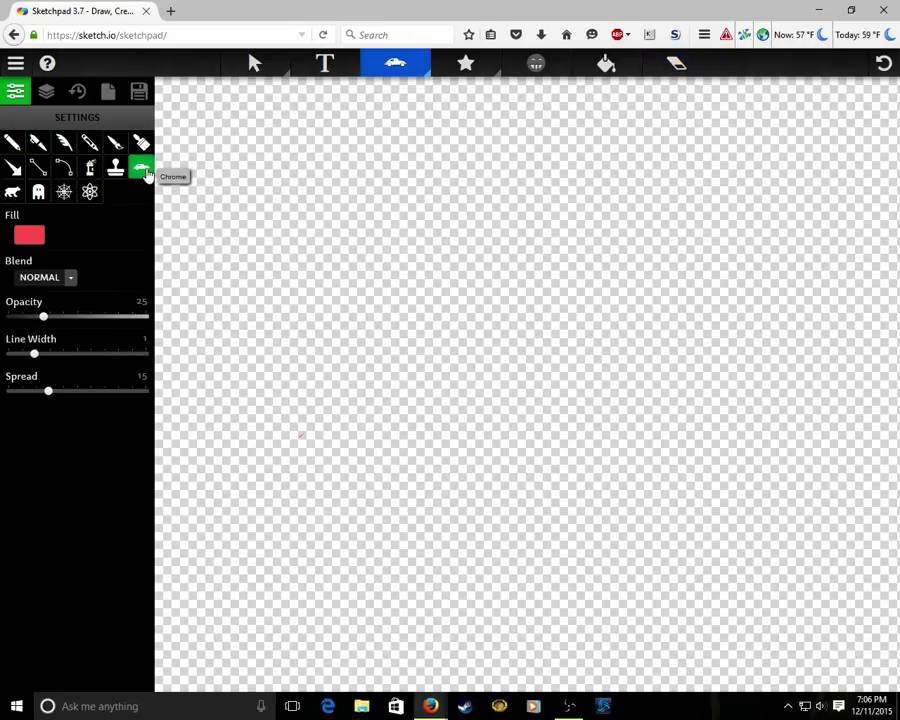
click(90, 167)
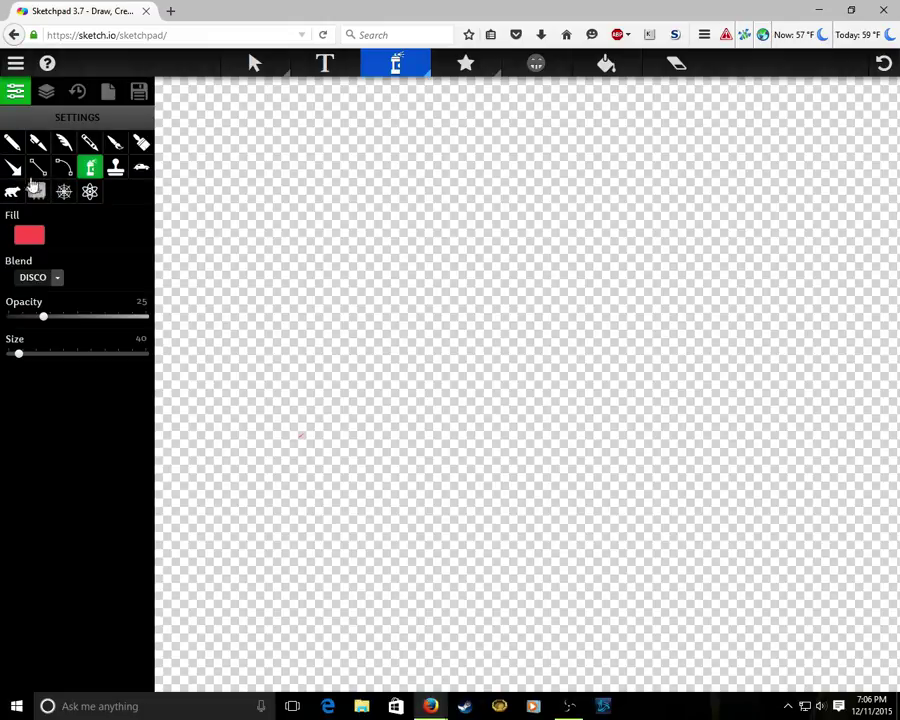
click(13, 142)
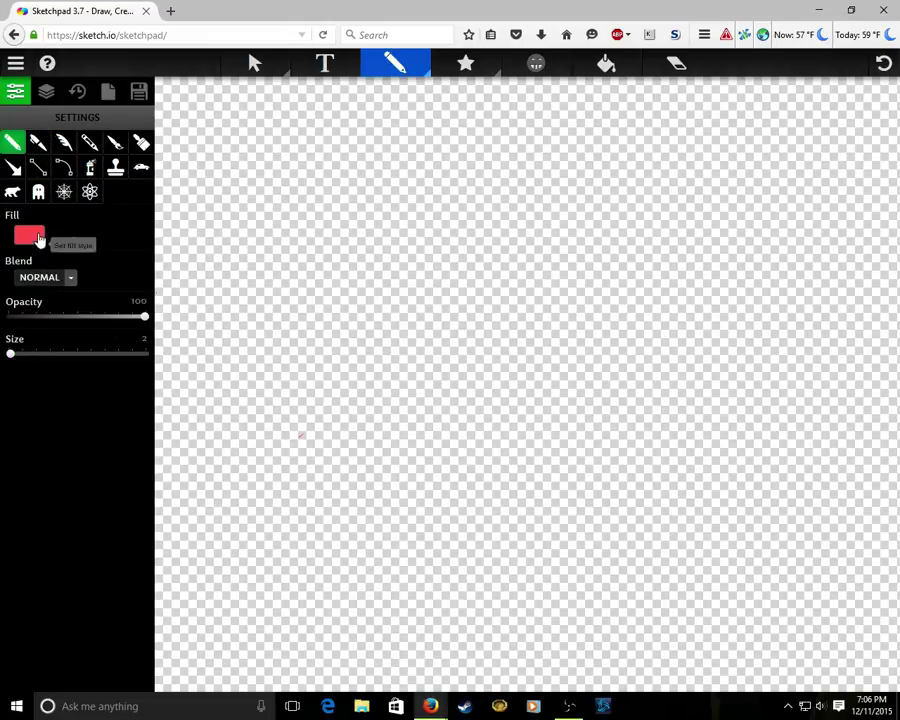
- Give the pencil a red, white and blue linear gradient fill and set its size to 62
click(40, 241)
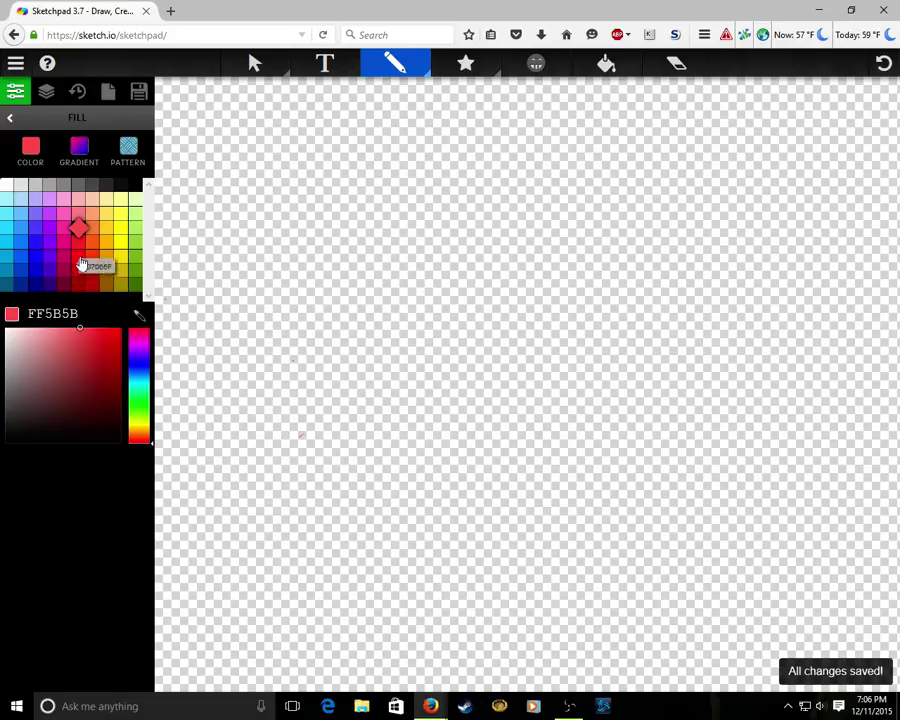
click(80, 160)
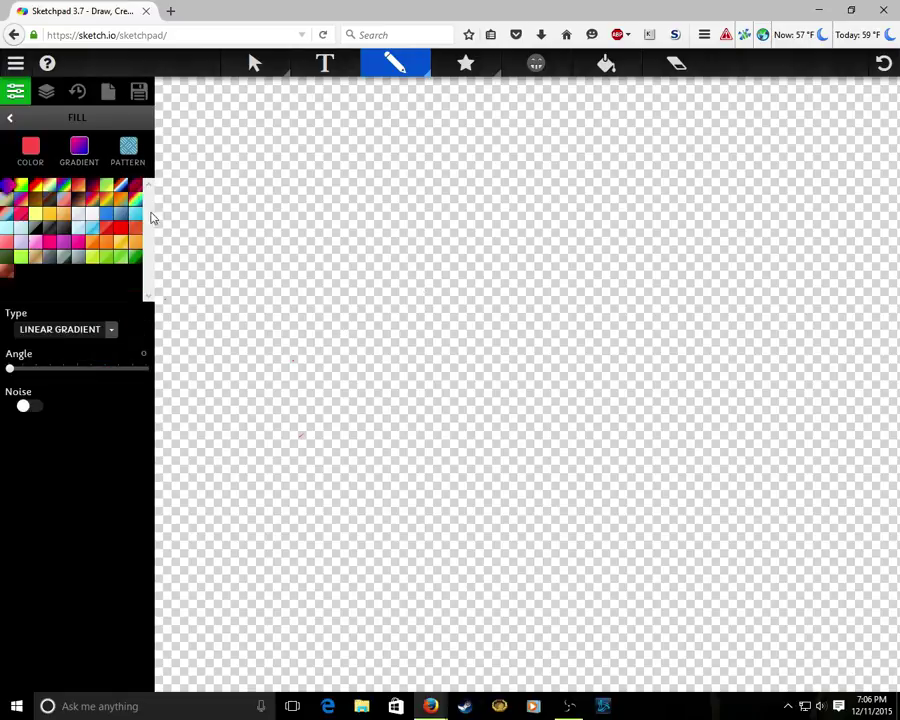
click(120, 186)
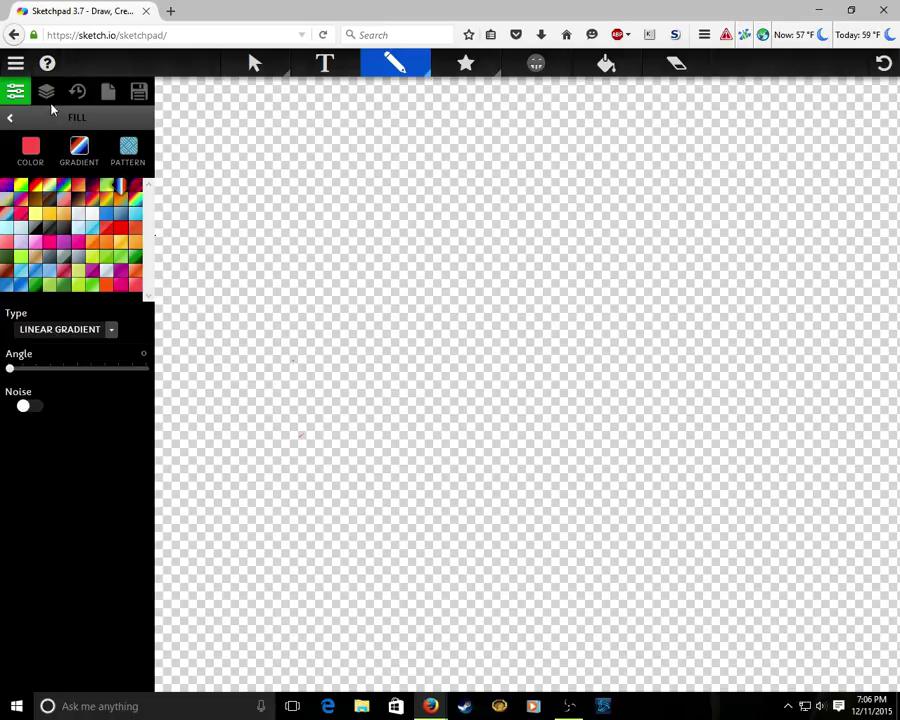
click(10, 117)
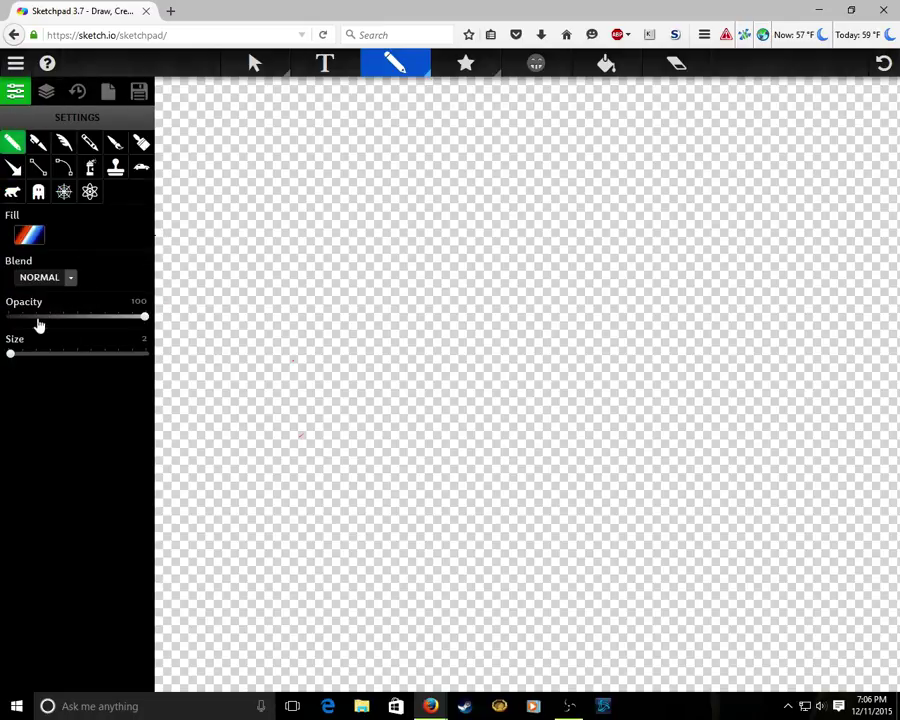
drag(11, 358, 43, 356)
- Draw a figure from thick gradient strokes: an arched top, vertical bars on both sides, a crossbar and a dot
mouse_move(378, 327)
mouse_down()
mouse_move(315, 398)
mouse_move(388, 363)
mouse_move(402, 344)
mouse_move(348, 412)
mouse_move(425, 359)
mouse_move(367, 418)
mouse_move(411, 392)
mouse_move(443, 358)
mouse_move(430, 356)
mouse_move(514, 394)
mouse_move(433, 356)
mouse_move(410, 333)
mouse_move(454, 342)
mouse_move(520, 377)
mouse_move(391, 305)
mouse_move(430, 309)
mouse_move(533, 369)
mouse_move(374, 444)
mouse_move(367, 431)
mouse_move(381, 549)
mouse_move(336, 419)
mouse_move(351, 560)
mouse_move(305, 453)
mouse_move(300, 403)
mouse_move(310, 565)
mouse_up()
click(547, 366)
mouse_move(545, 378)
mouse_down()
mouse_move(556, 543)
mouse_move(558, 478)
mouse_move(526, 416)
mouse_move(522, 558)
mouse_move(478, 365)
mouse_move(492, 565)
mouse_up()
drag(424, 530, 420, 503)
mouse_move(400, 400)
mouse_down()
mouse_move(446, 400)
mouse_move(426, 418)
mouse_move(433, 410)
mouse_move(383, 425)
mouse_move(496, 408)
mouse_up()
- Handwrite "HoV" in large gradient strokes above and beside the figure
mouse_move(585, 295)
mouse_down()
mouse_move(571, 237)
mouse_move(542, 181)
mouse_move(585, 262)
mouse_move(667, 227)
mouse_up()
drag(643, 165, 688, 292)
mouse_move(727, 198)
mouse_down()
mouse_move(755, 228)
mouse_move(745, 250)
mouse_up()
mouse_move(816, 195)
mouse_down()
mouse_move(830, 249)
mouse_move(858, 234)
mouse_move(890, 160)
mouse_up()
- Draw a hooked stroke, a curved stroke and a ring with a dot in its centre beneath the "HoV" lettering
click(617, 350)
mouse_move(620, 352)
mouse_down()
mouse_move(691, 500)
mouse_move(745, 485)
mouse_up()
mouse_move(745, 404)
mouse_down()
mouse_move(818, 404)
mouse_move(896, 466)
mouse_up()
mouse_move(826, 334)
mouse_down()
mouse_move(792, 331)
mouse_move(757, 415)
mouse_move(820, 349)
mouse_move(786, 389)
mouse_up()
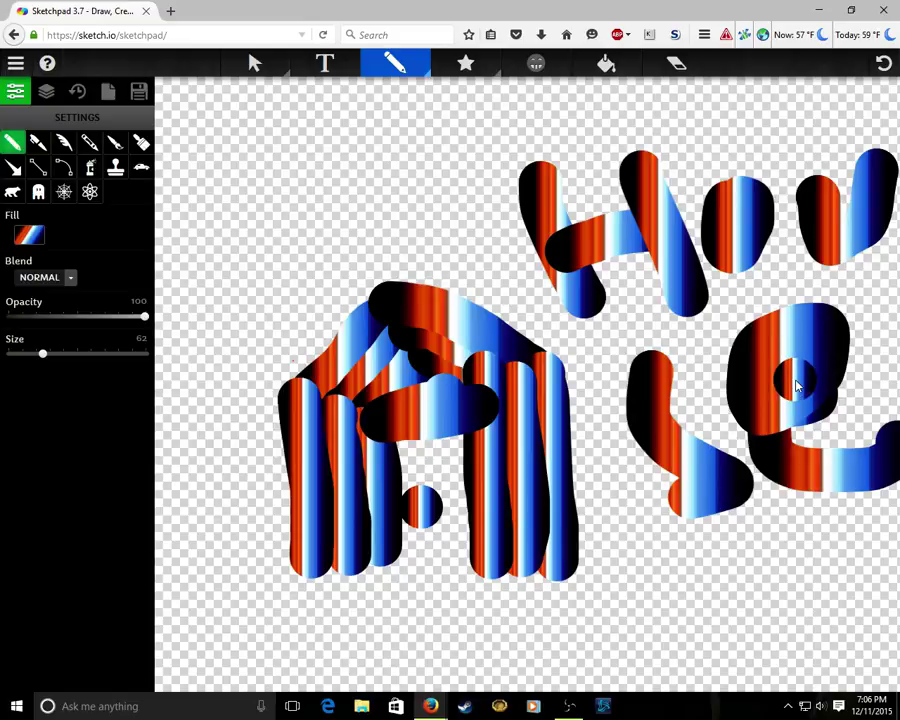
- Add a dot above the "HoV" lettering, and erase the lettering and most of the gradient figure with a size 41 eraser
click(686, 113)
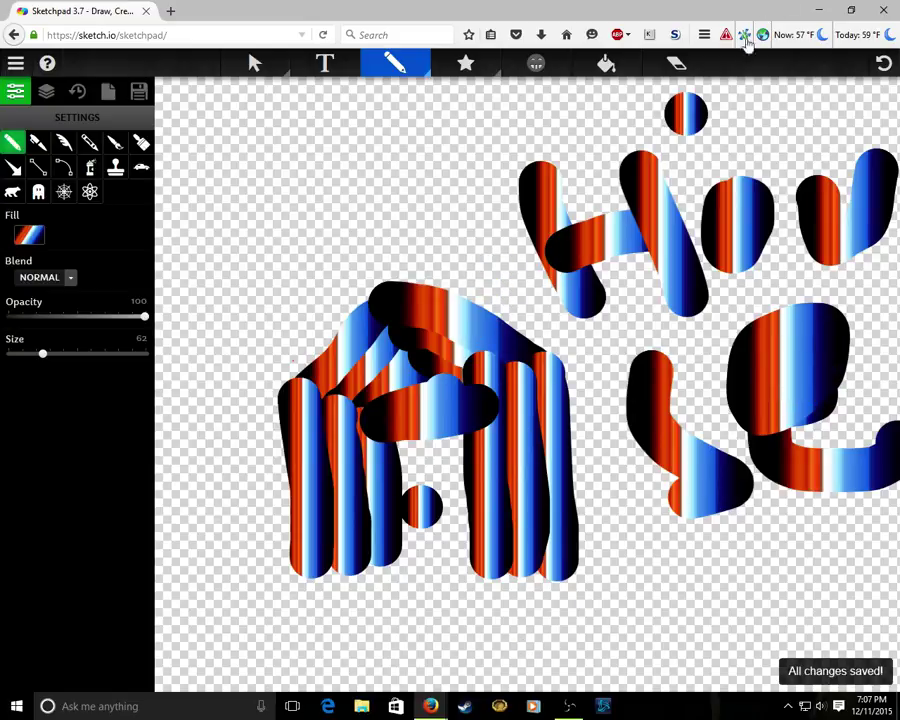
click(676, 63)
mouse_move(650, 218)
mouse_down()
mouse_move(512, 340)
mouse_move(345, 565)
mouse_up()
mouse_move(585, 302)
mouse_down()
mouse_move(661, 396)
mouse_move(638, 200)
mouse_move(423, 377)
mouse_move(330, 263)
mouse_move(390, 370)
mouse_move(320, 580)
mouse_up()
mouse_move(370, 487)
mouse_down()
mouse_move(388, 421)
mouse_move(313, 531)
mouse_move(407, 410)
mouse_up()
mouse_move(497, 251)
mouse_down()
mouse_move(467, 284)
mouse_move(274, 419)
mouse_move(406, 307)
mouse_up()
mouse_move(380, 352)
mouse_down()
mouse_move(613, 186)
mouse_move(647, 188)
mouse_up()
mouse_move(519, 196)
mouse_down()
mouse_move(531, 224)
mouse_move(494, 233)
mouse_move(628, 223)
mouse_up()
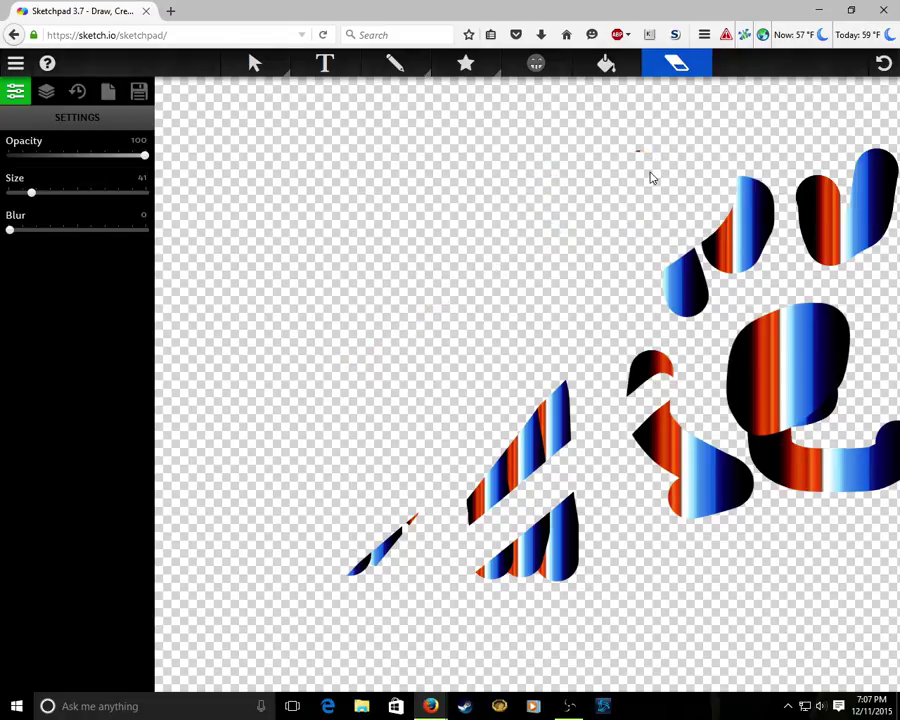
mouse_move(711, 177)
mouse_down()
mouse_move(837, 210)
mouse_move(766, 201)
mouse_move(669, 292)
mouse_move(614, 311)
mouse_move(712, 275)
mouse_move(728, 256)
mouse_move(760, 260)
mouse_up()
mouse_move(683, 294)
mouse_down()
mouse_move(772, 163)
mouse_move(825, 262)
mouse_move(839, 207)
mouse_move(890, 193)
mouse_up()
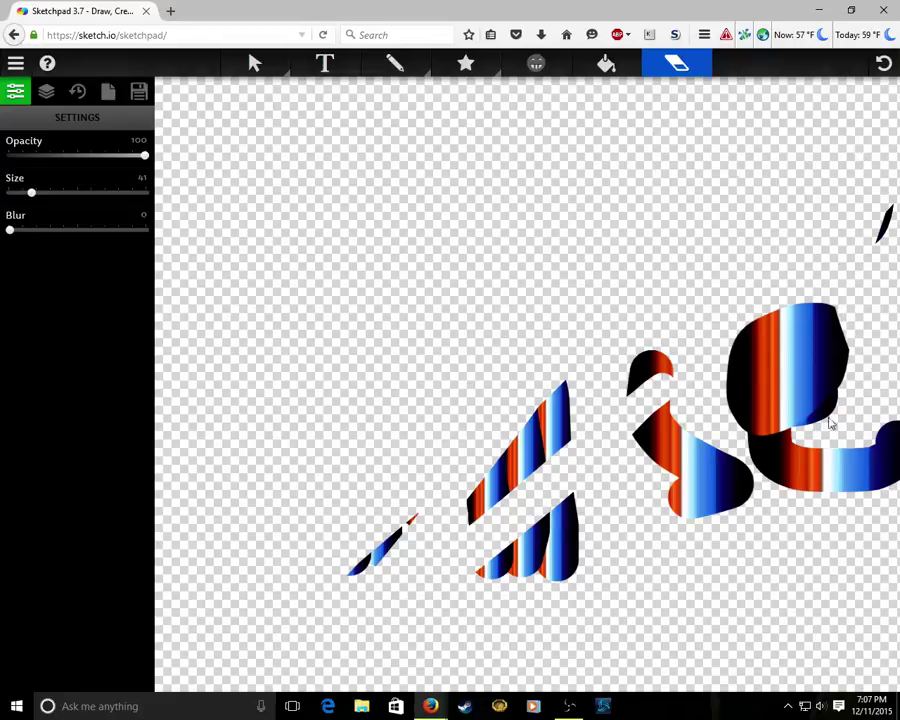
key(ctrl+z)
- Open YouTube in a new browser tab and look through the watch history
click(170, 11)
click(140, 213)
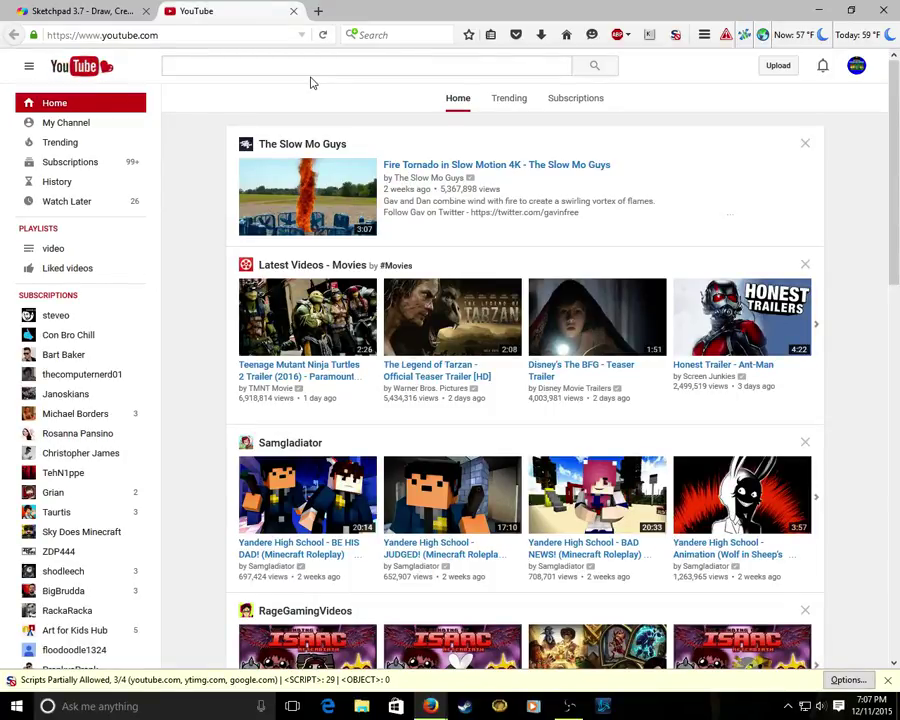
click(80, 182)
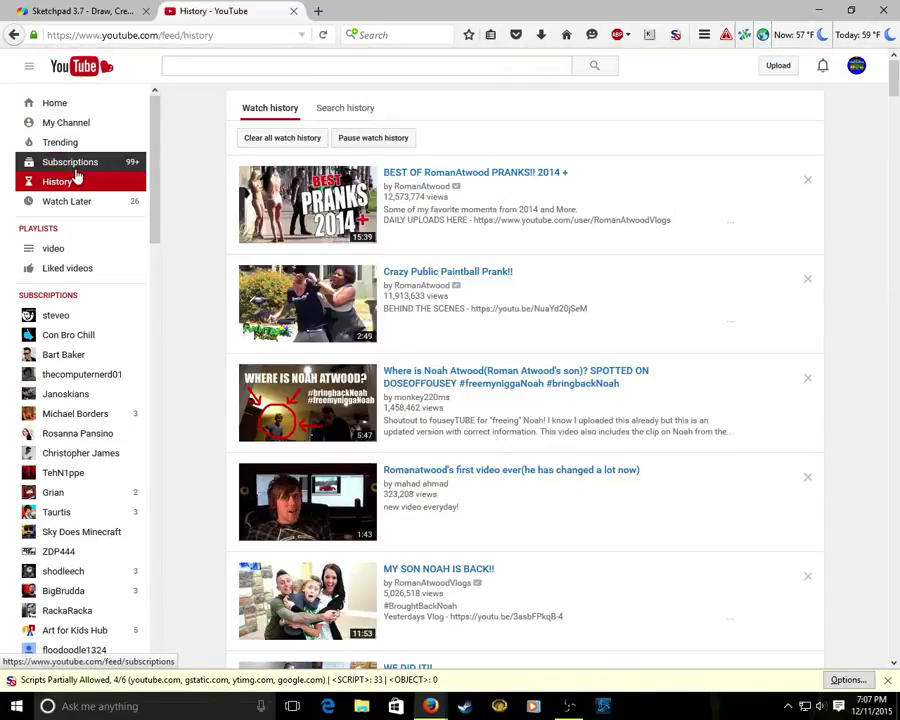
scroll(76, 196, down, 5)
scroll(333, 346, down, 4)
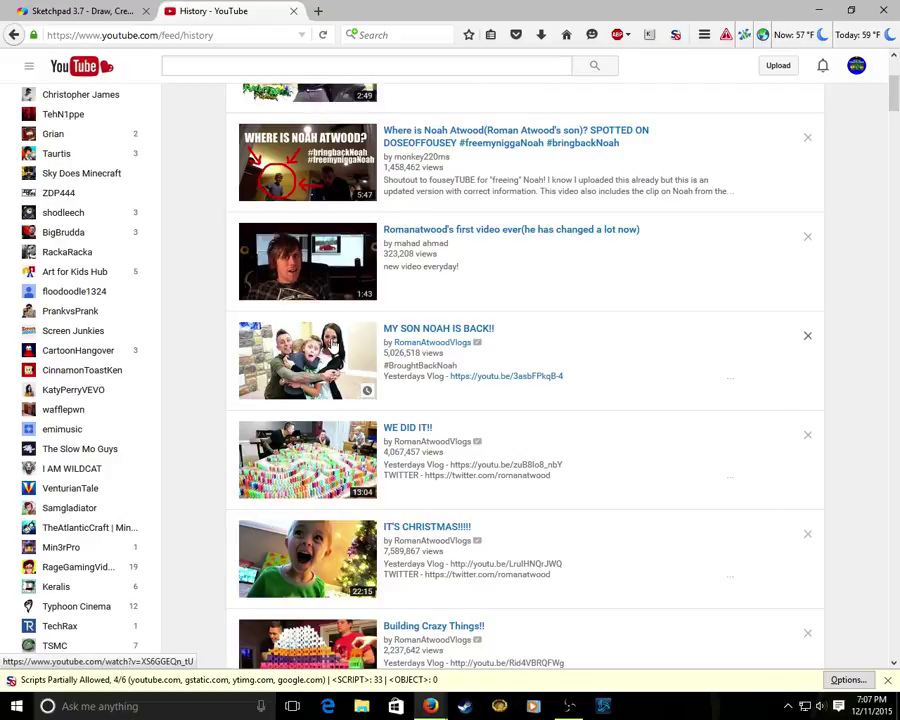
scroll(434, 643, down, 4)
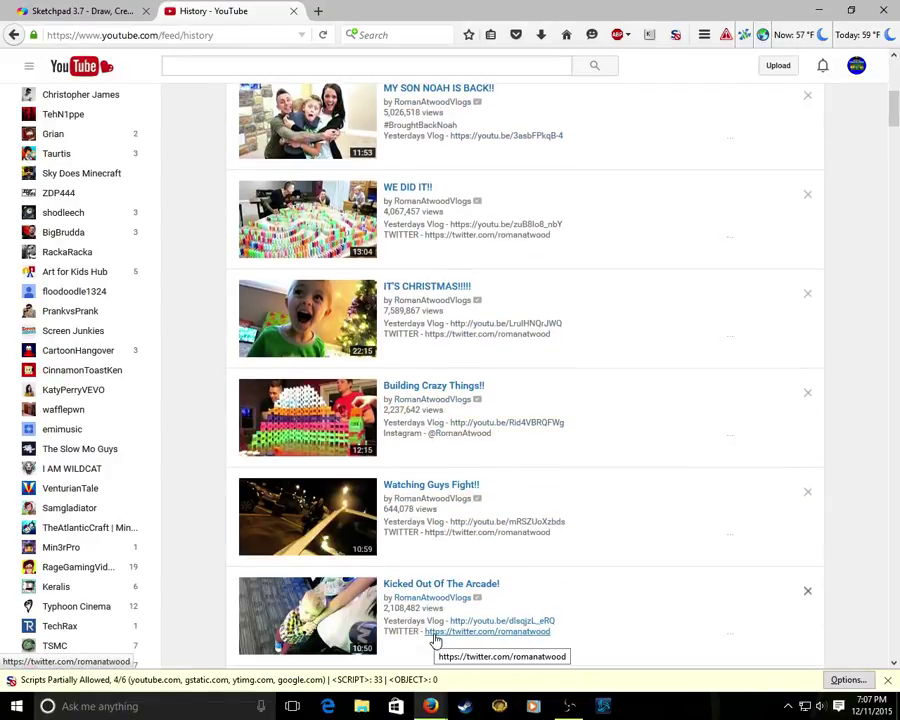
scroll(131, 144, up, 5)
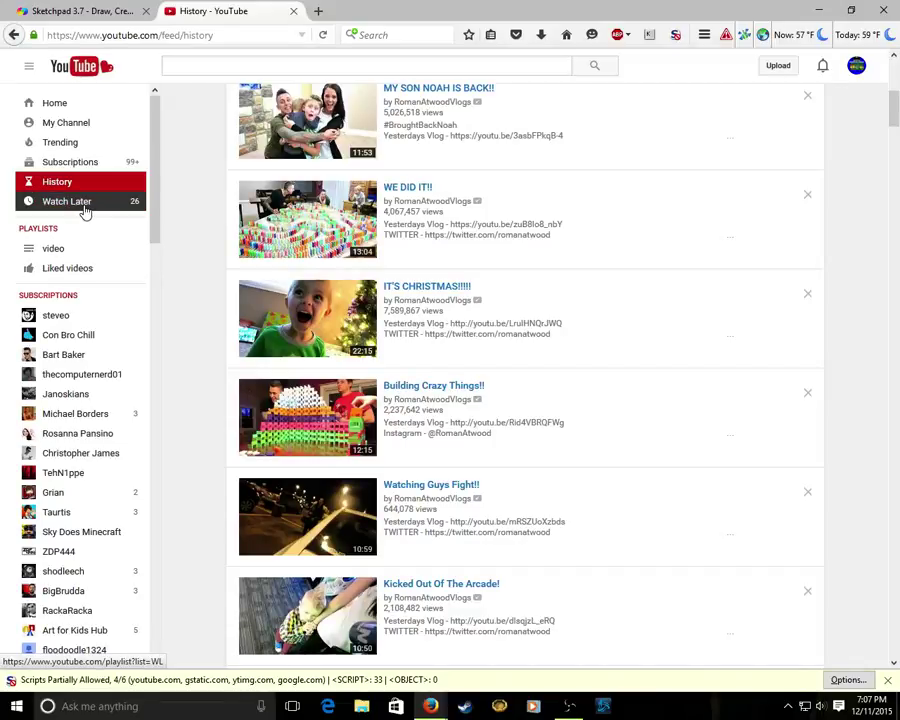
- Play "Epic sax guy 10 hours" from the end of the Watch Later playlist
click(85, 212)
scroll(400, 385, down, 2)
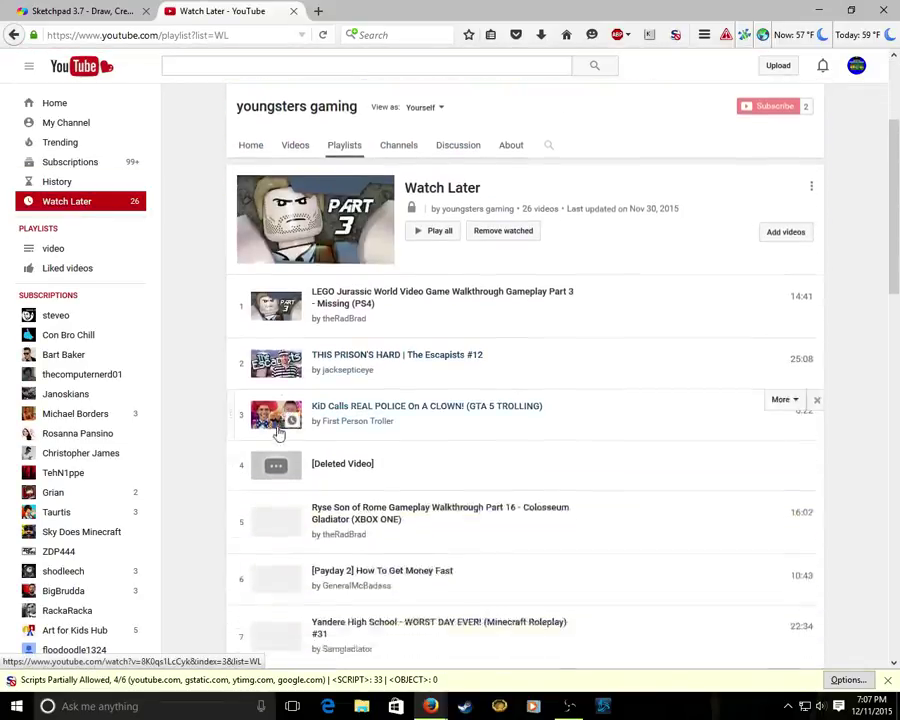
scroll(328, 551, down, 15)
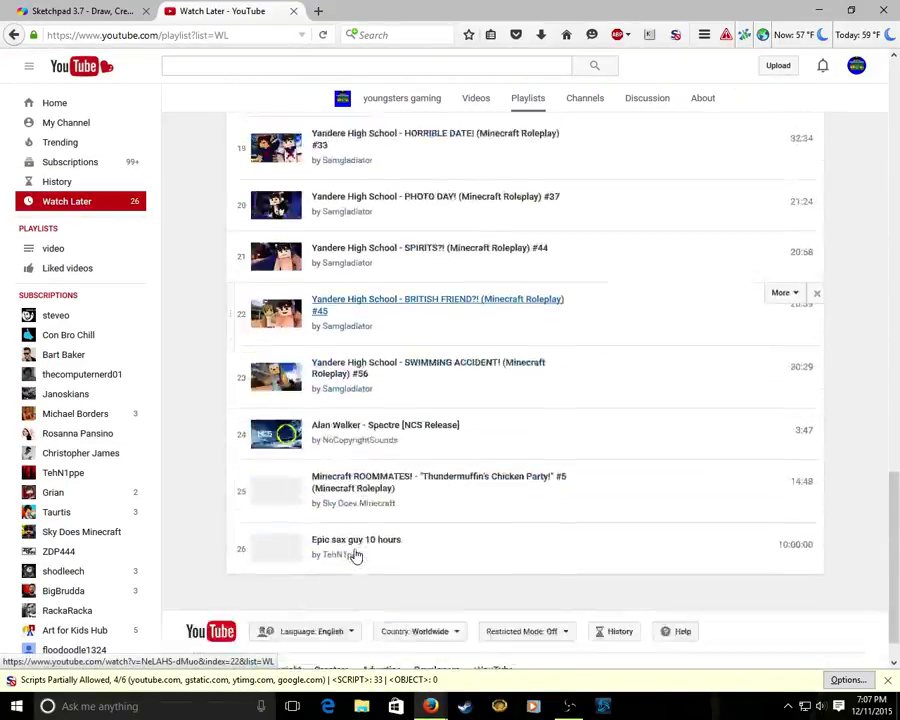
scroll(356, 556, down, 1)
click(380, 503)
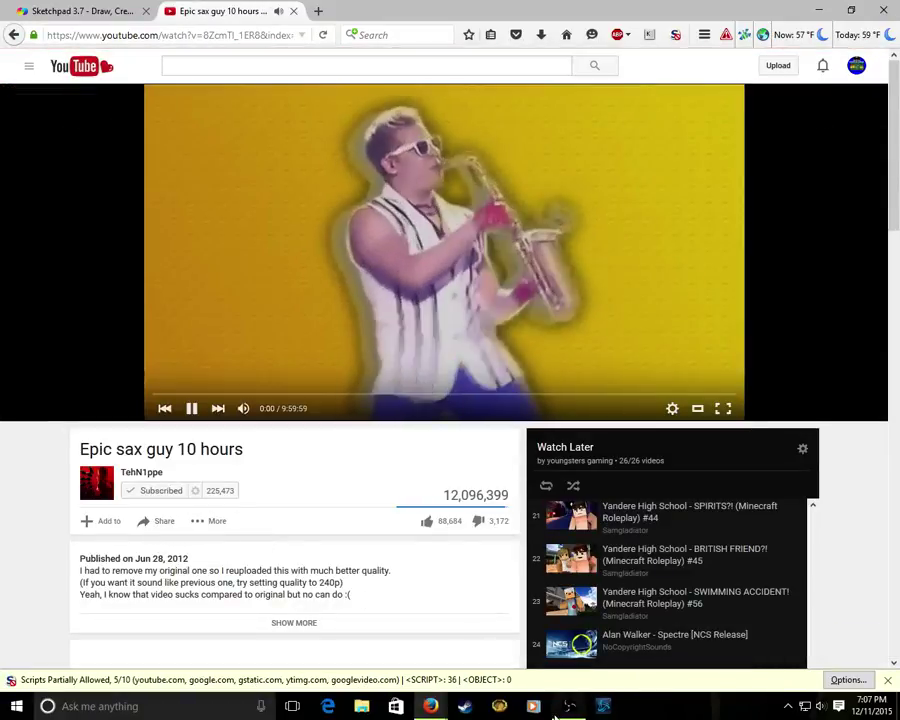
- Switch to Open Broadcaster Software and compare its audio meters with the video playing and paused
click(568, 706)
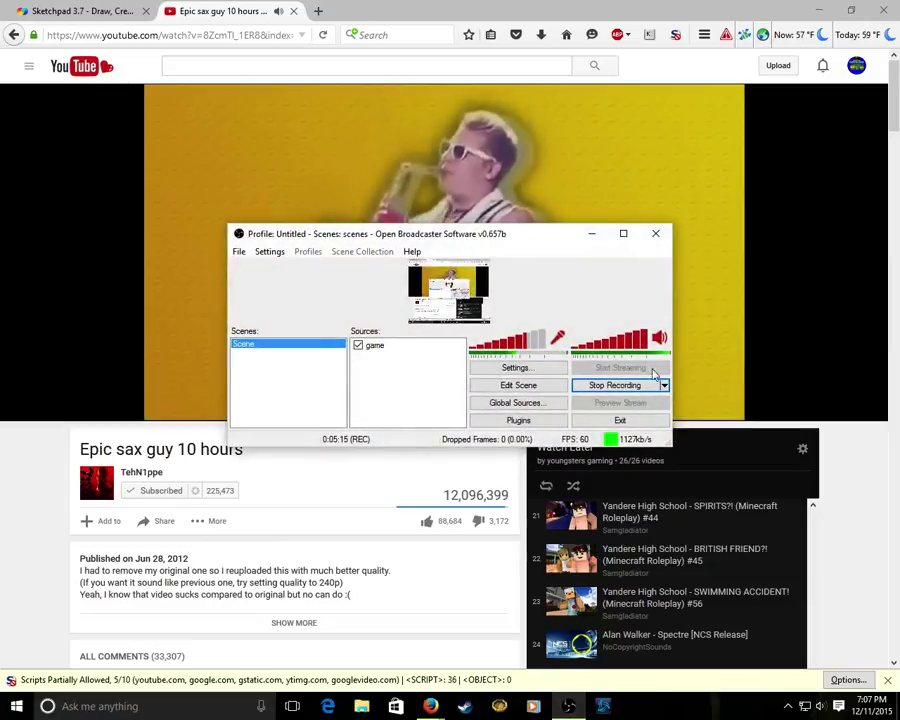
click(359, 113)
mouse_move(247, 416)
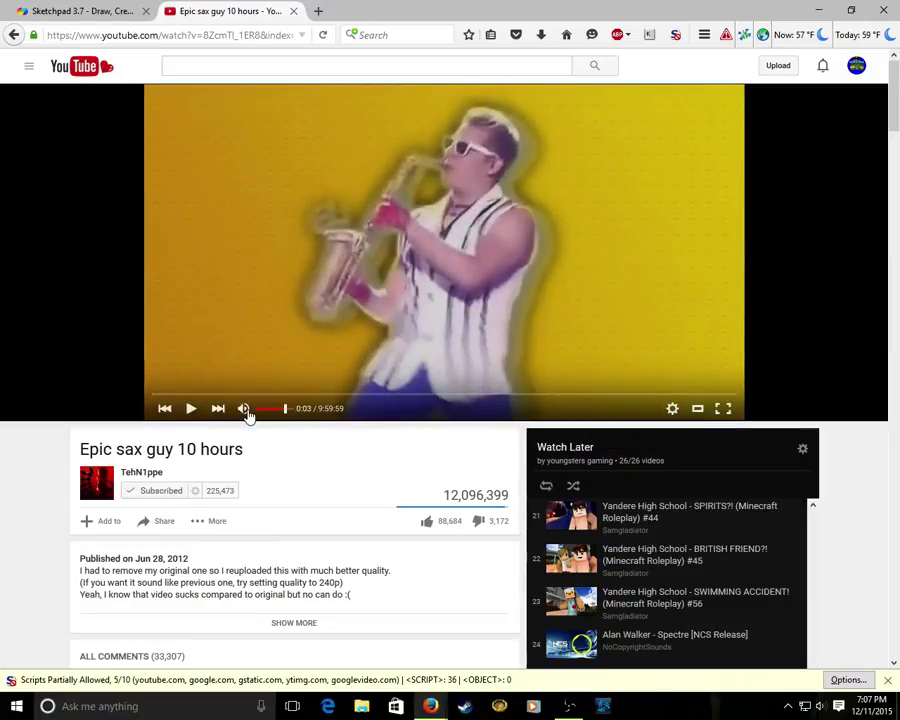
click(568, 706)
click(425, 168)
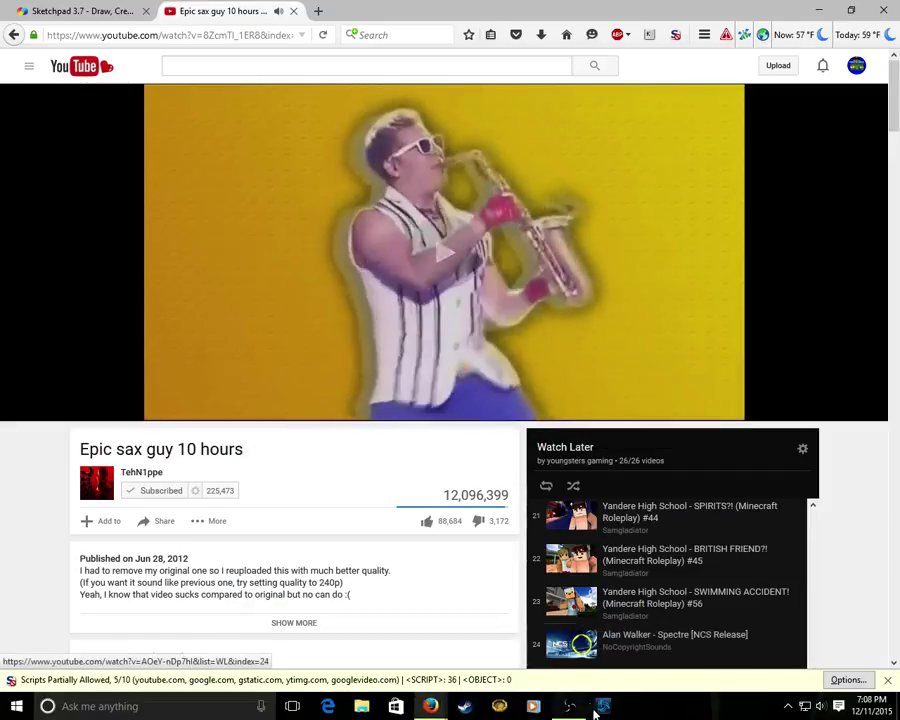
- Recheck the recorder's audio meters and lower the volume of the sax video before resuming playback
click(568, 706)
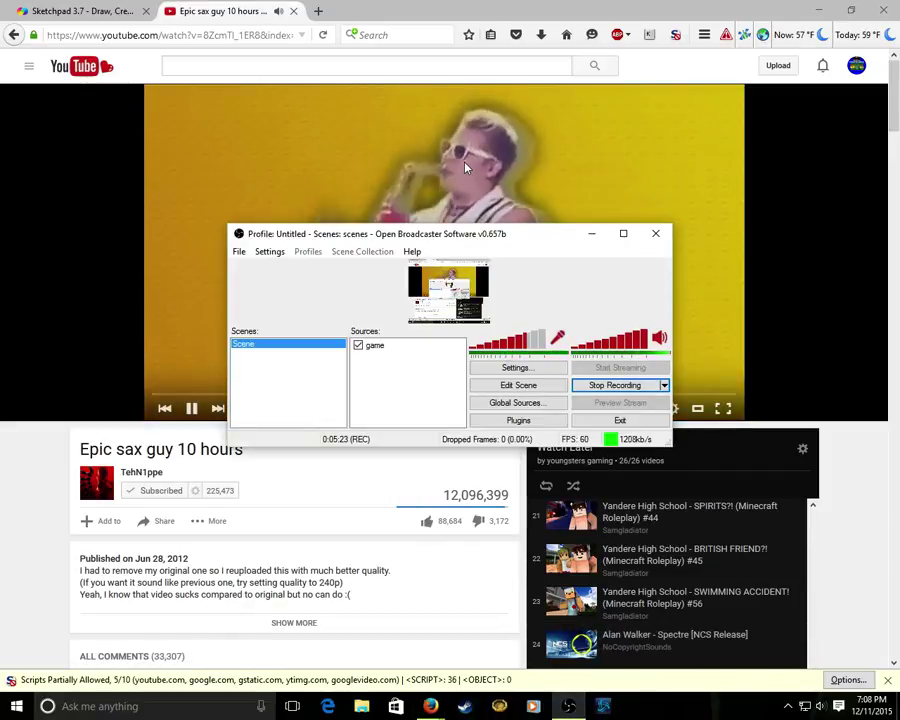
click(655, 233)
click(520, 415)
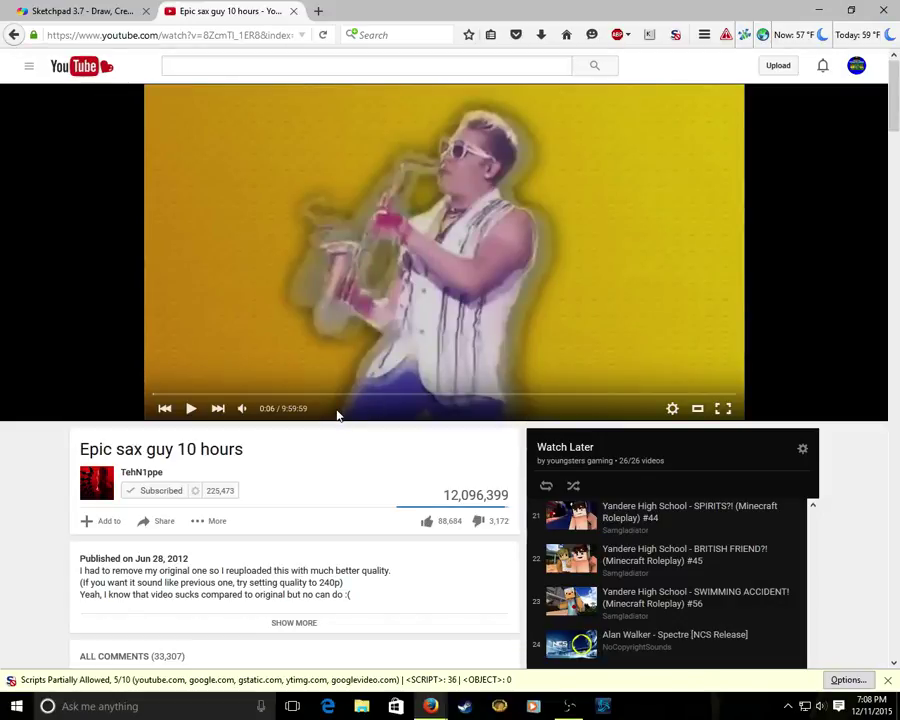
click(405, 263)
- Close the Windows Media Player window, check the recorder's meters with the video playing, and pause the video
click(568, 706)
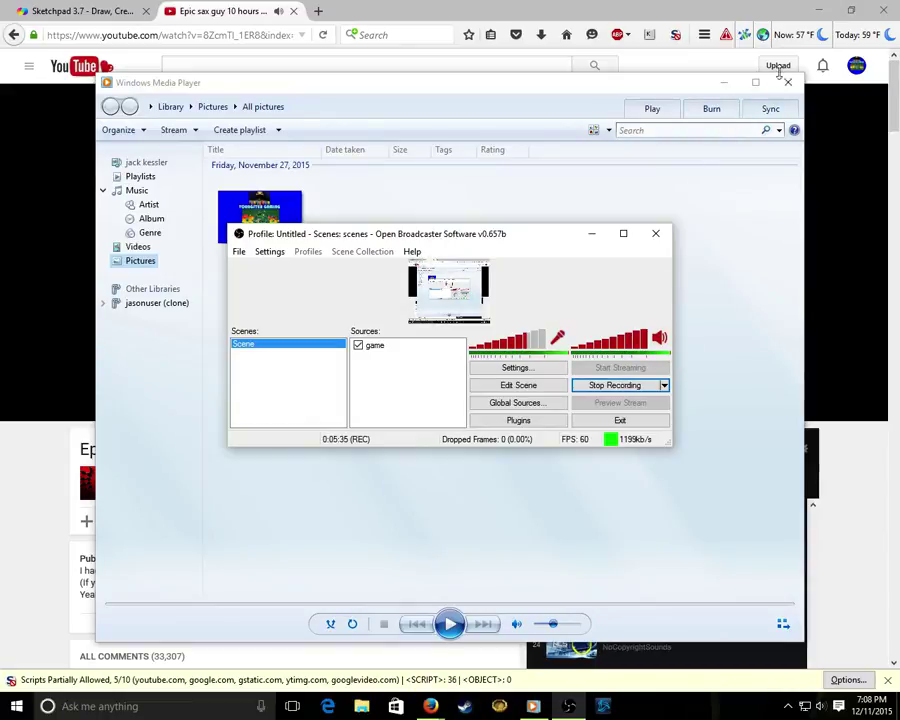
click(787, 82)
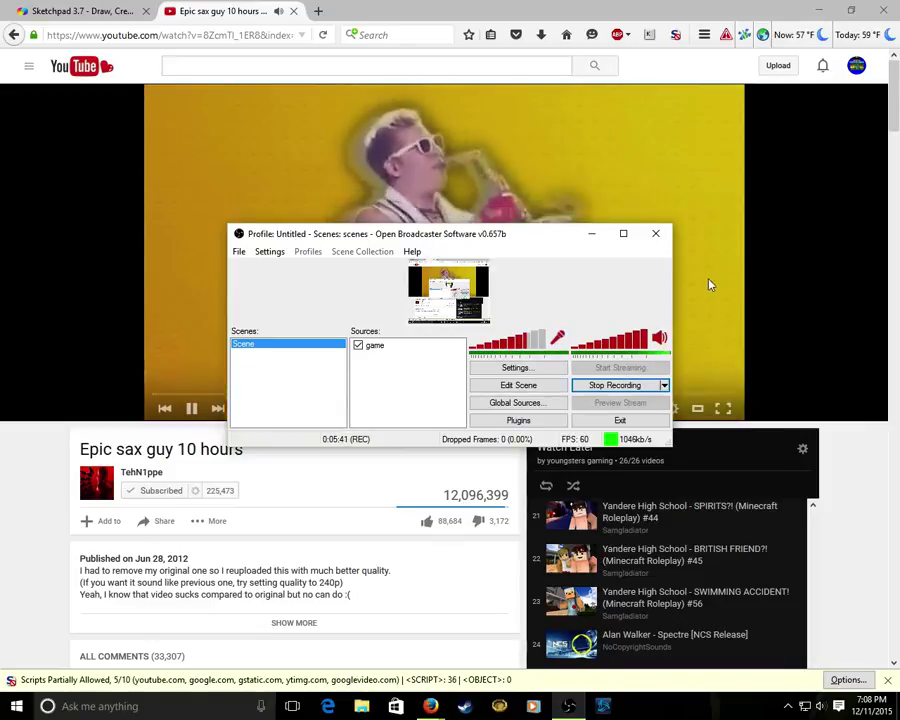
click(500, 447)
key(space)
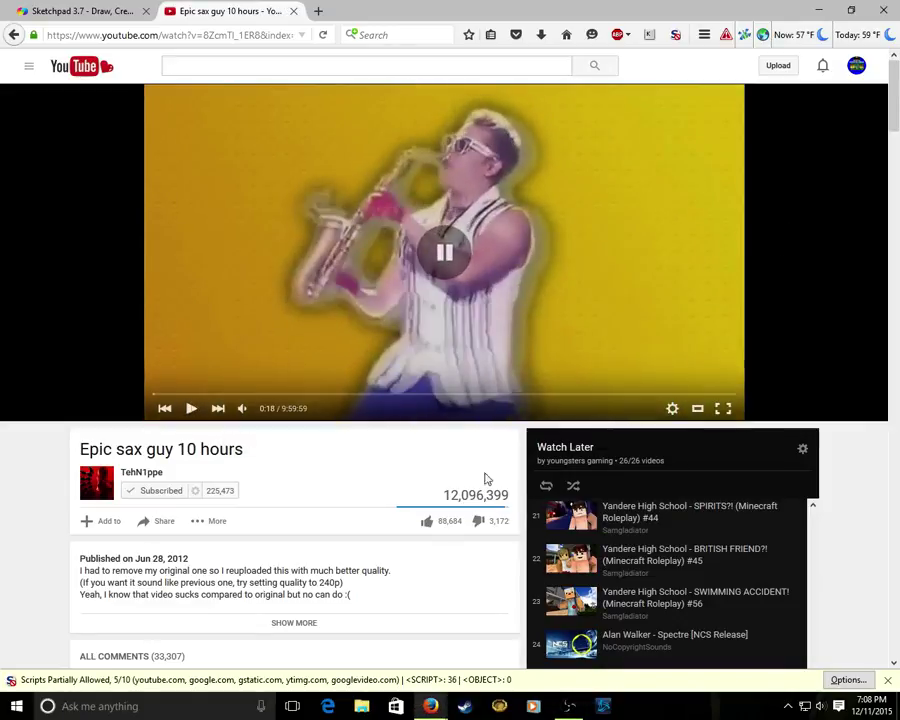
- Turn the video's volume down further, resume playback and check the sound level in Open Broadcaster Software
click(569, 706)
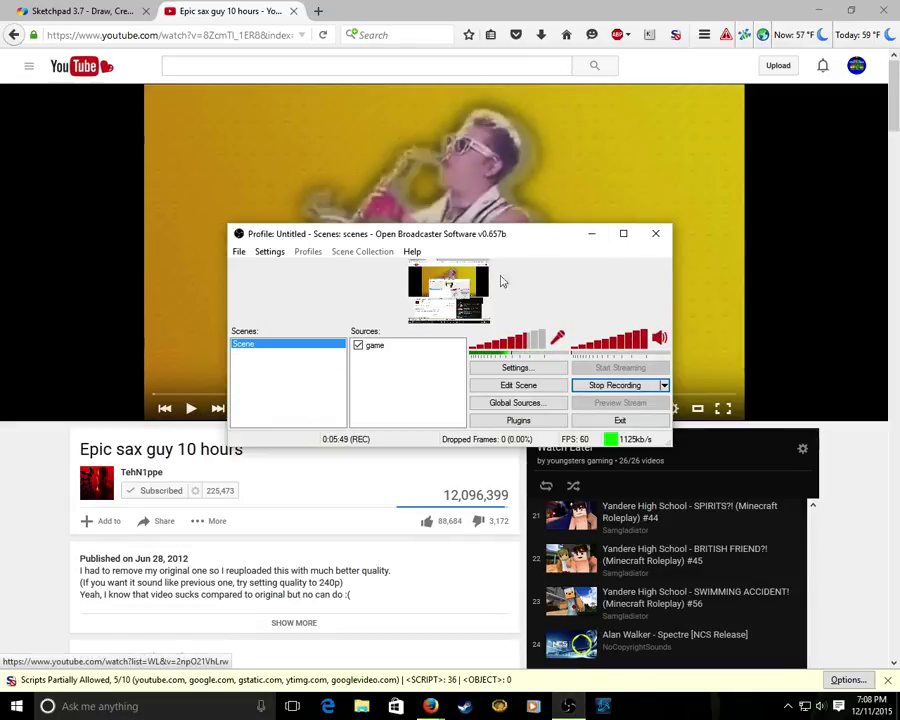
click(591, 234)
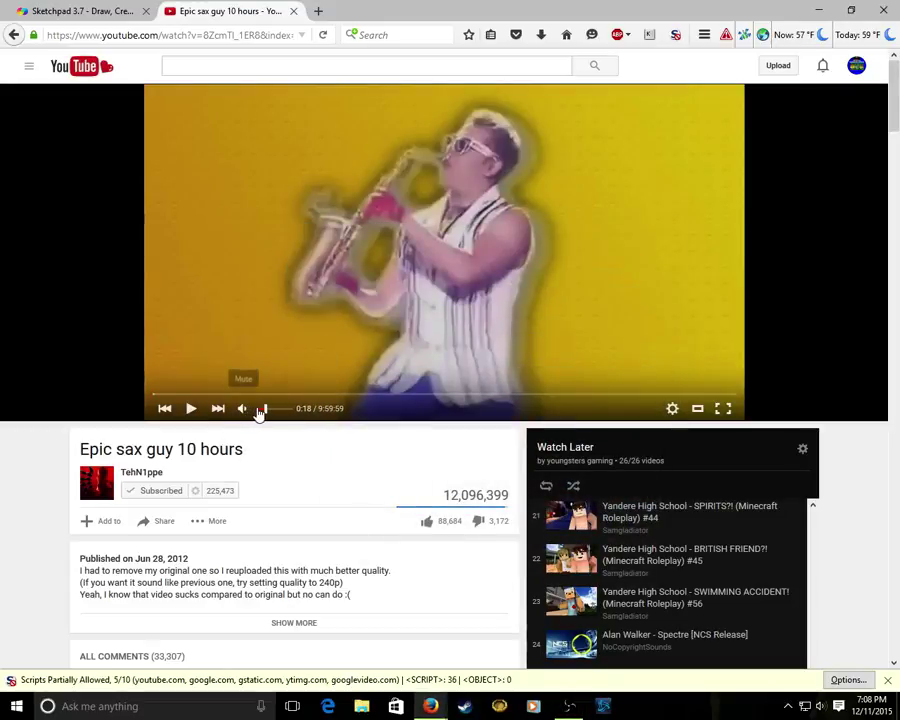
key(space)
click(570, 706)
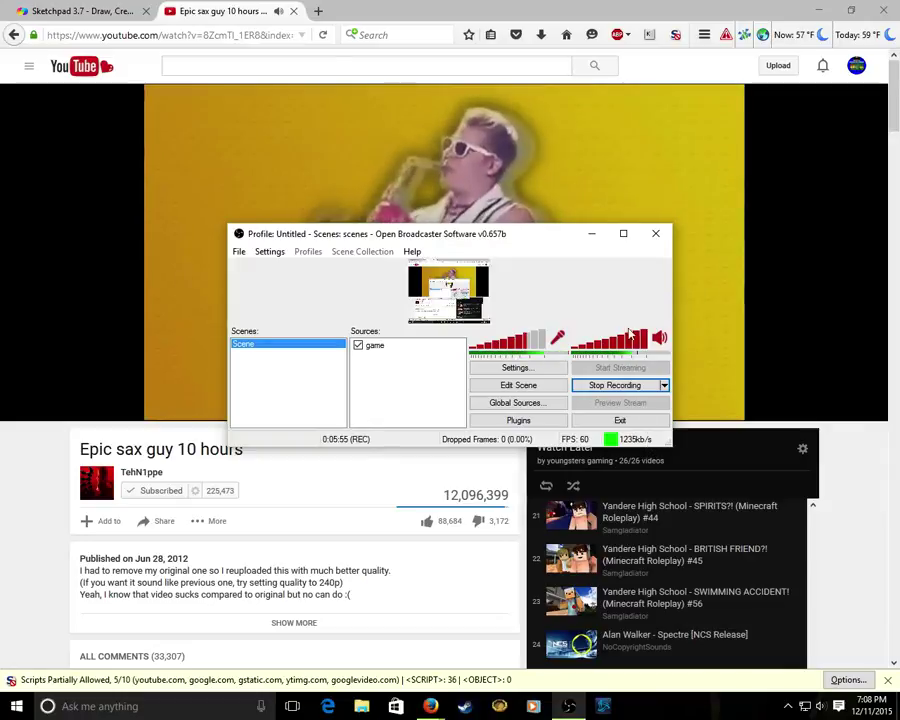
click(591, 234)
click(567, 706)
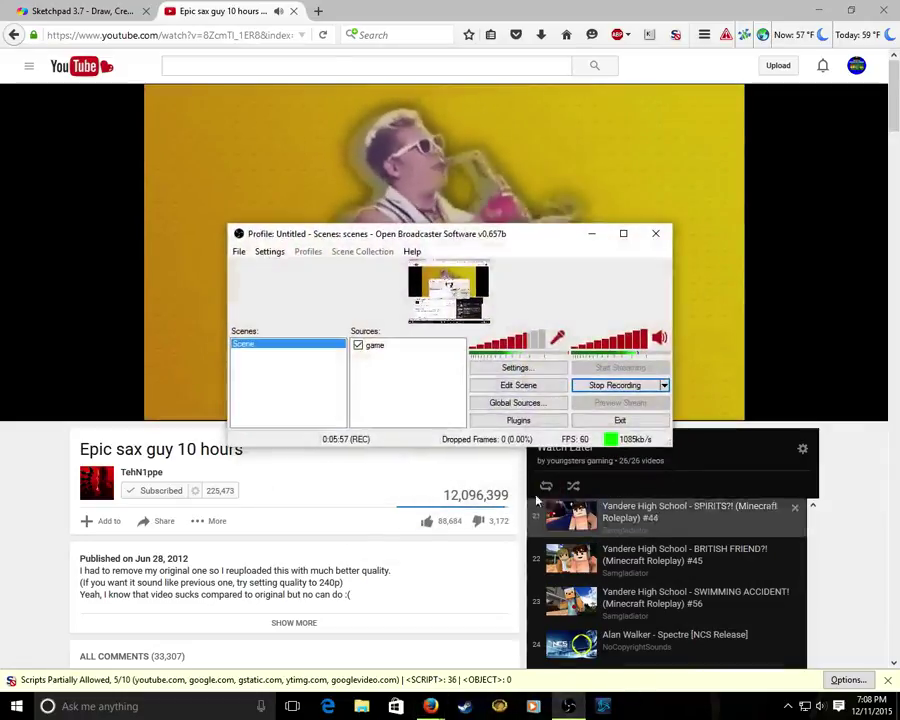
- Return to Sketchpad and erase the rest of the gradient drawing from the canvas
click(80, 11)
mouse_move(500, 357)
mouse_down()
mouse_move(595, 430)
mouse_move(300, 514)
mouse_move(380, 545)
mouse_up()
mouse_move(520, 604)
mouse_down()
mouse_move(525, 527)
mouse_move(468, 538)
mouse_move(496, 659)
mouse_move(553, 539)
mouse_move(608, 501)
mouse_move(572, 561)
mouse_move(591, 468)
mouse_move(686, 464)
mouse_move(698, 457)
mouse_move(681, 425)
mouse_move(696, 441)
mouse_move(656, 467)
mouse_move(649, 448)
mouse_move(690, 466)
mouse_move(686, 511)
mouse_move(700, 512)
mouse_move(730, 468)
mouse_up()
mouse_move(815, 453)
mouse_down()
mouse_move(859, 433)
mouse_move(862, 461)
mouse_move(894, 437)
mouse_move(882, 492)
mouse_up()
drag(841, 378, 827, 317)
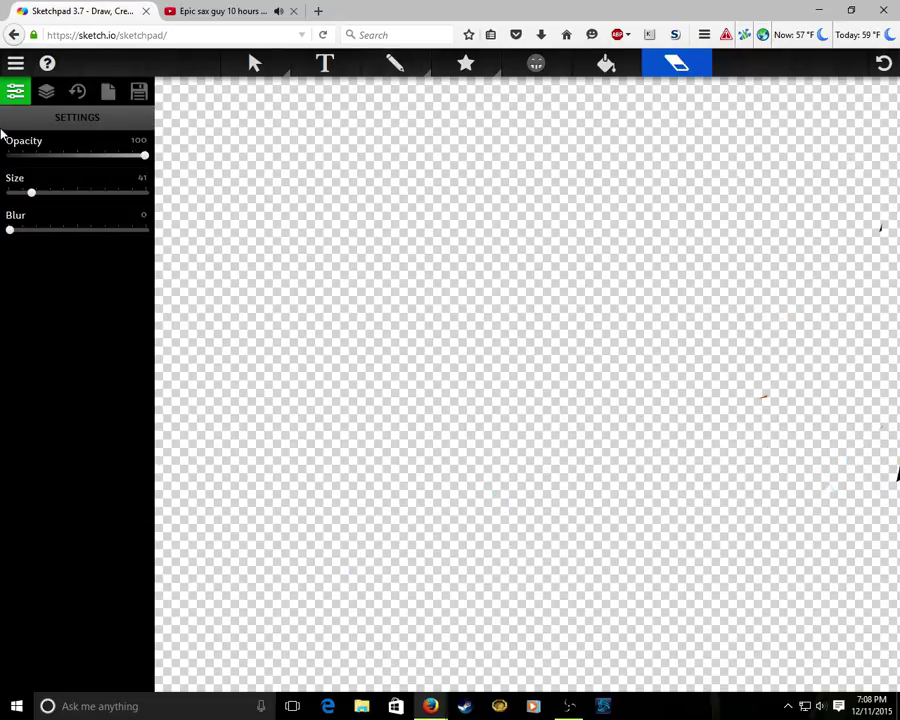
- Choose the fourth drawing brush, size 19, and give it the solid green fill 9DD241
click(420, 61)
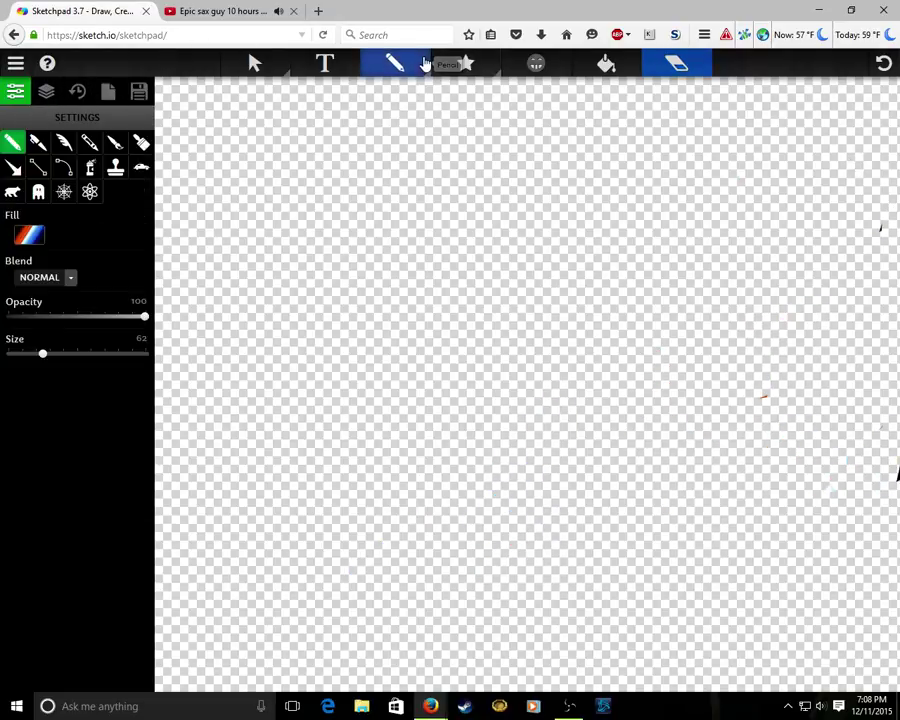
click(89, 142)
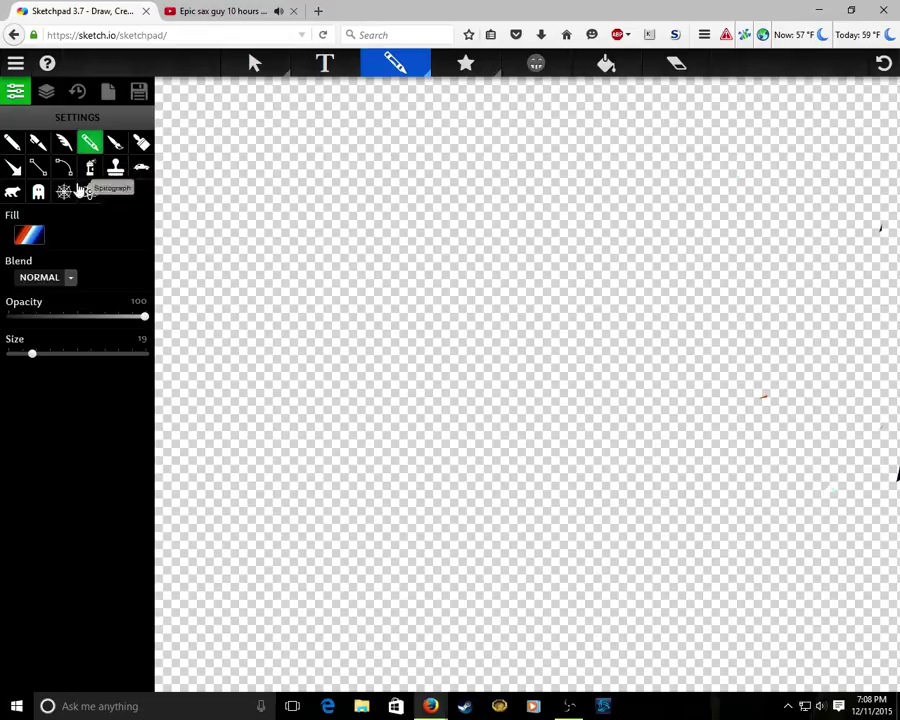
click(30, 236)
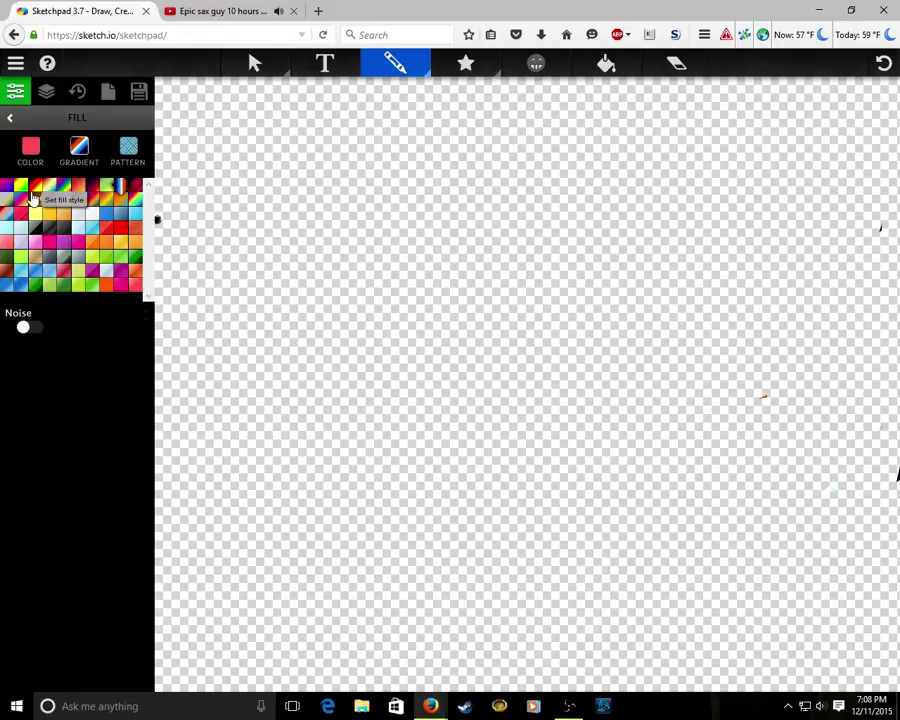
click(30, 146)
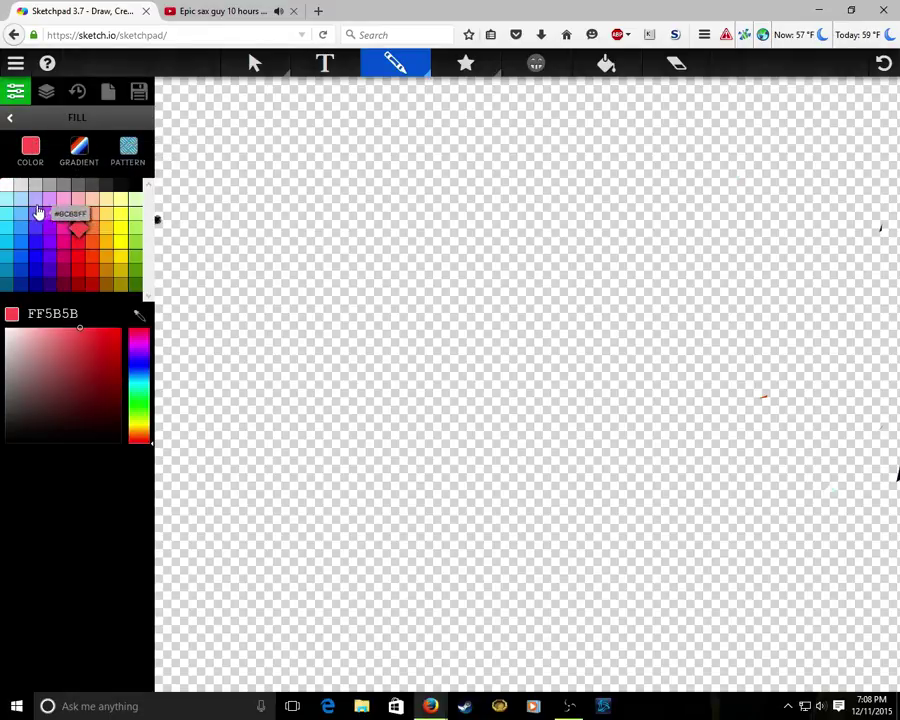
click(133, 241)
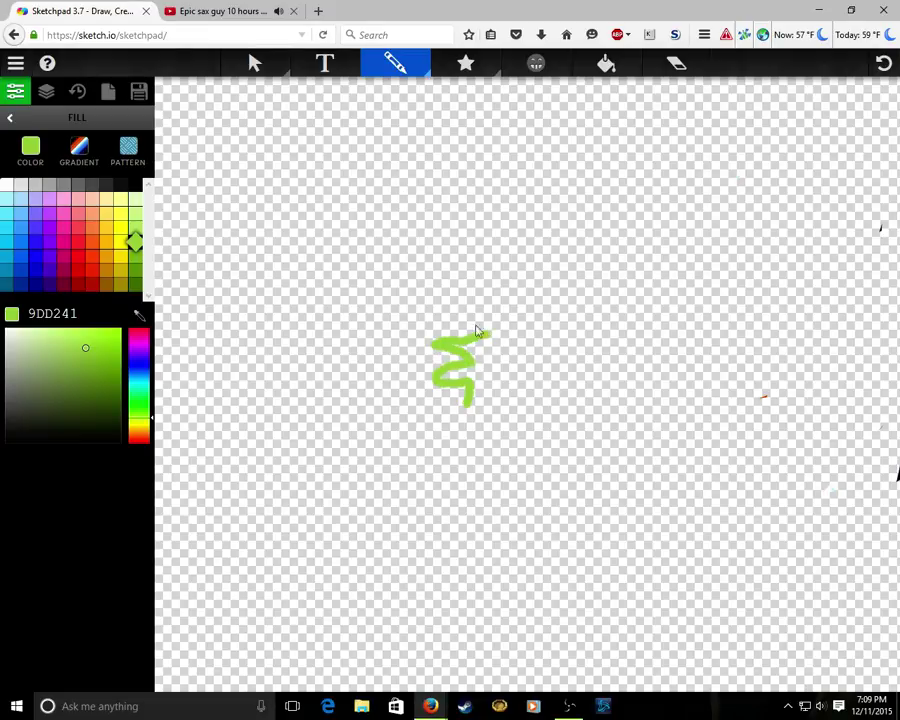
- Draw a green zigzag-edged tree with a solid trunk, standing on a ground line that reaches the canvas's left edge
mouse_move(500, 293)
mouse_down()
mouse_move(556, 311)
mouse_move(522, 326)
mouse_move(565, 334)
mouse_move(488, 367)
mouse_move(519, 385)
mouse_move(473, 403)
mouse_up()
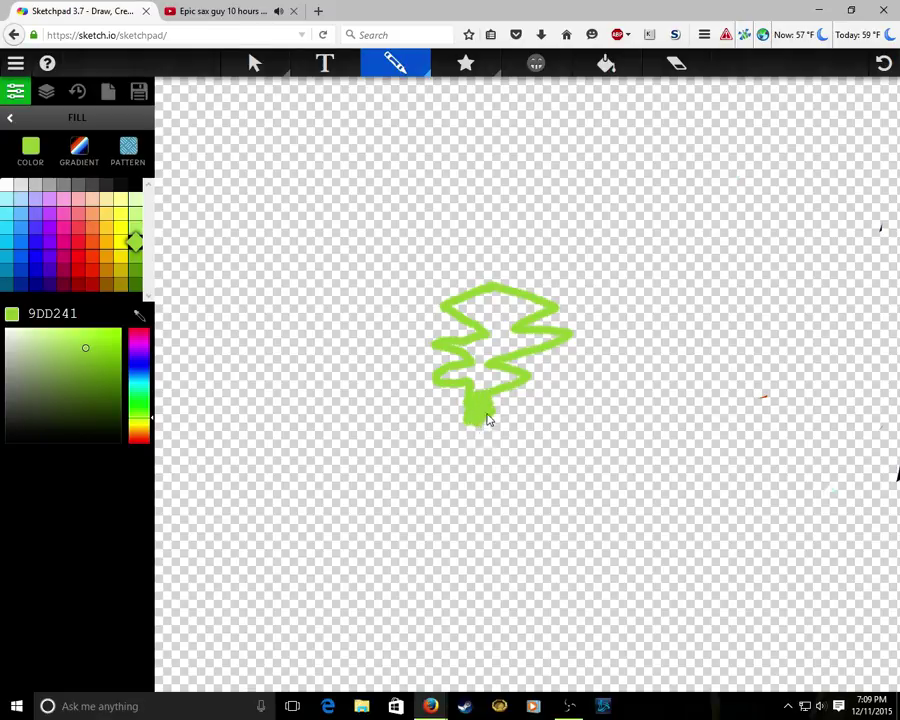
drag(431, 432, 710, 433)
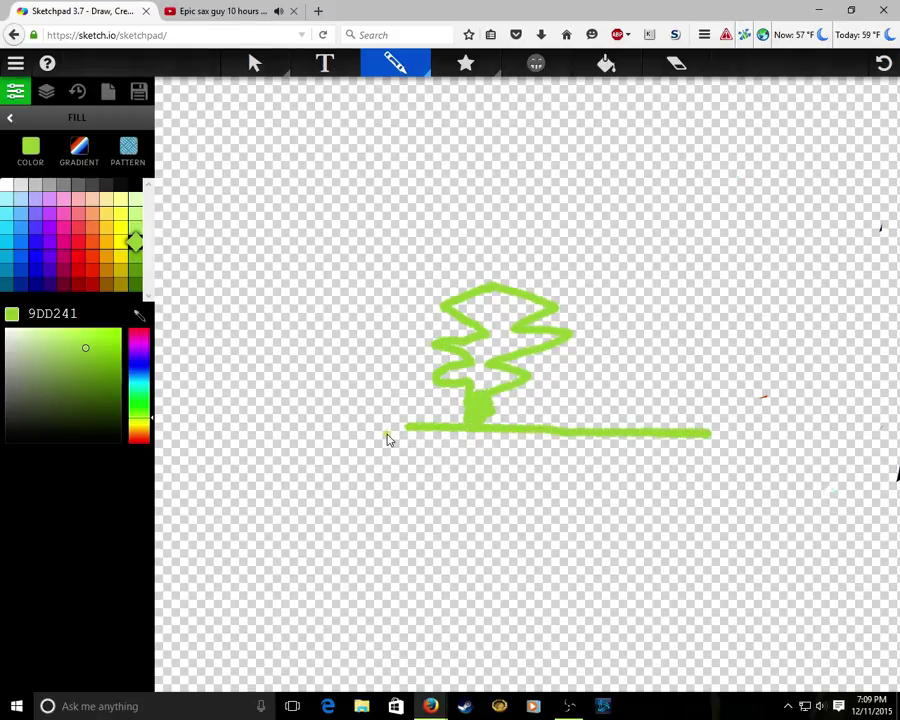
drag(418, 432, 140, 444)
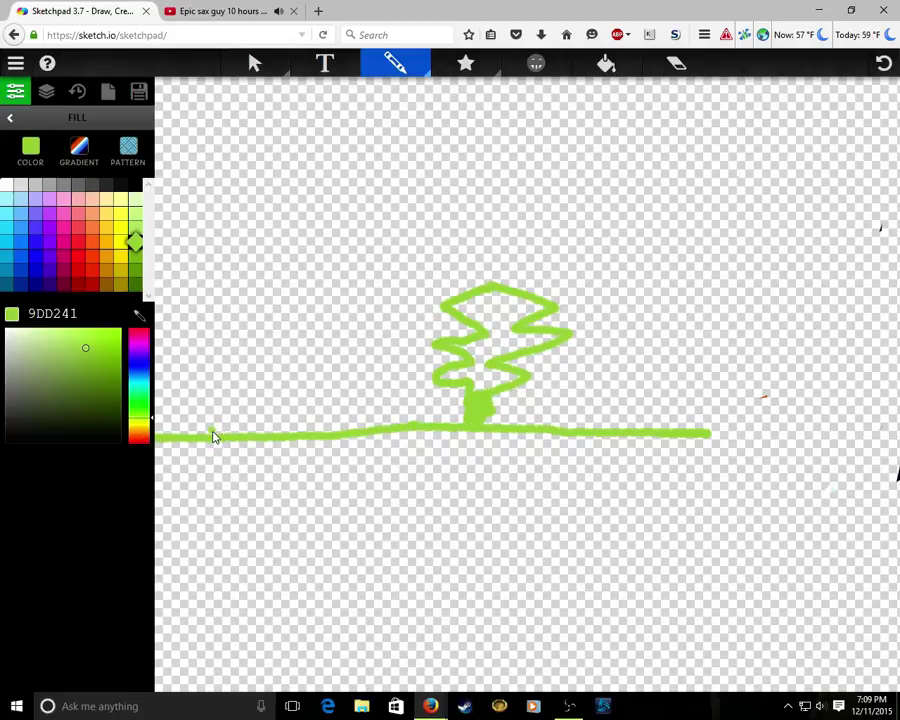
- Draw a second green tree with a flared trunk and cloud-shaped crown, and extend the ground line to the canvas's right edge
drag(242, 420, 257, 347)
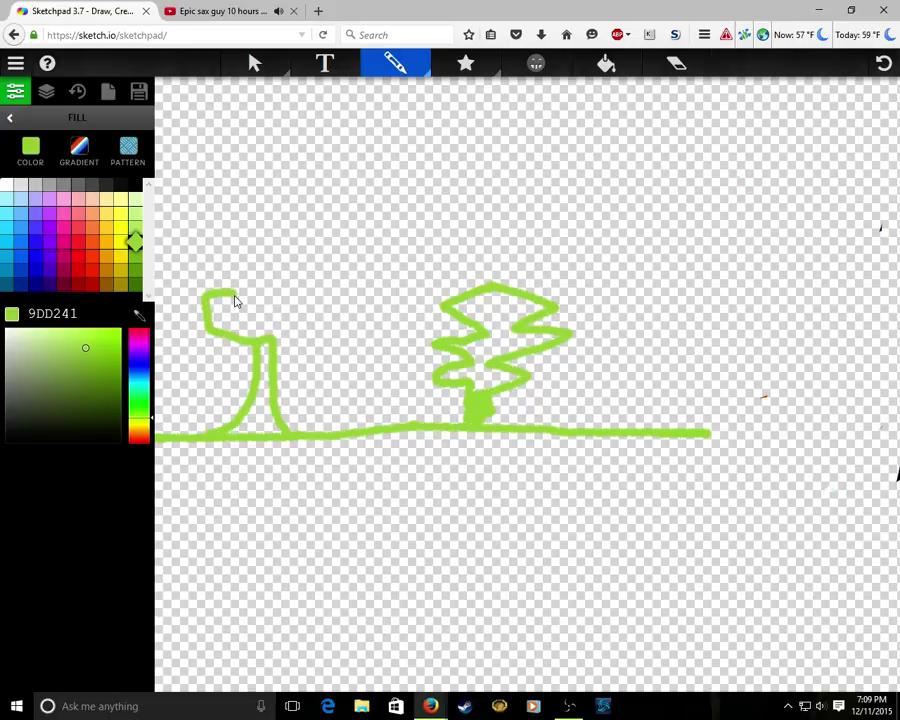
mouse_move(233, 294)
mouse_down()
mouse_move(316, 260)
mouse_move(322, 305)
mouse_move(272, 344)
mouse_up()
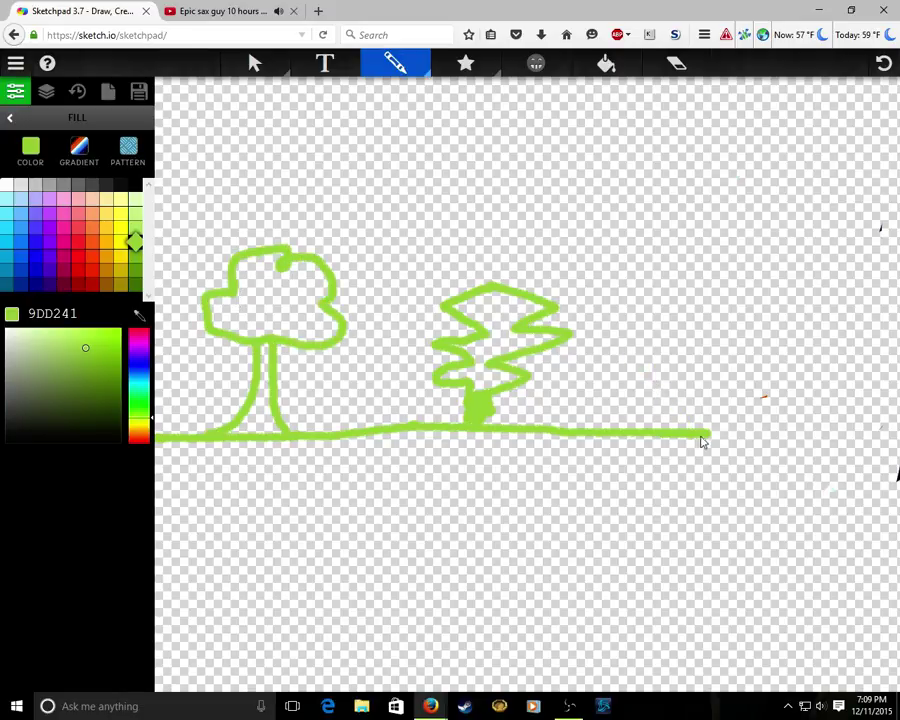
drag(735, 438, 899, 412)
- Draw a green four-legged animal standing on the ground line, with outlined shapes and curling arrows above and behind it
click(718, 390)
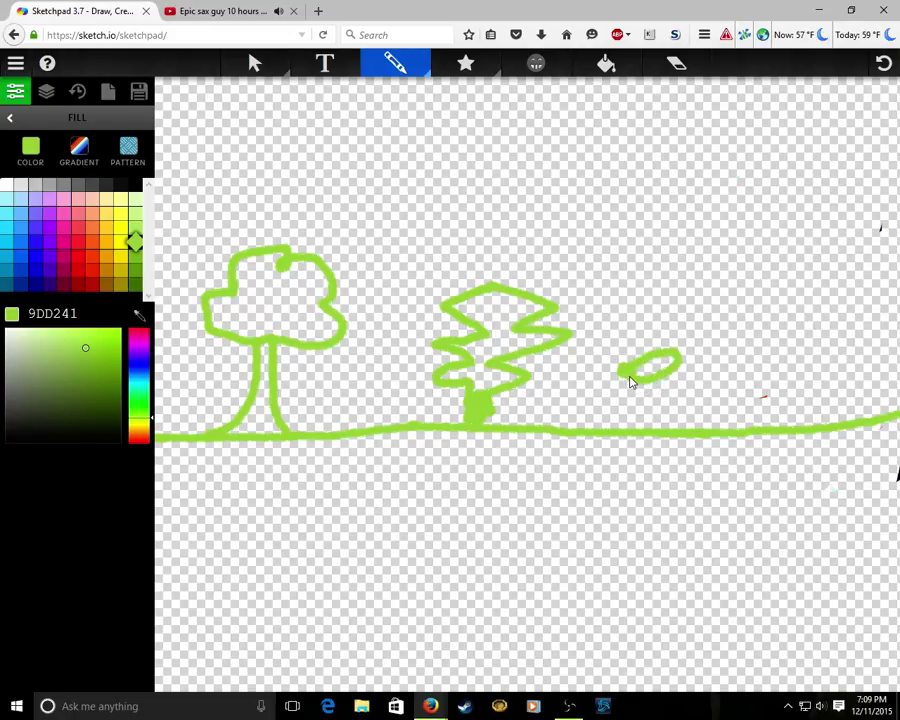
mouse_move(645, 391)
mouse_down()
mouse_move(646, 383)
mouse_move(735, 379)
mouse_up()
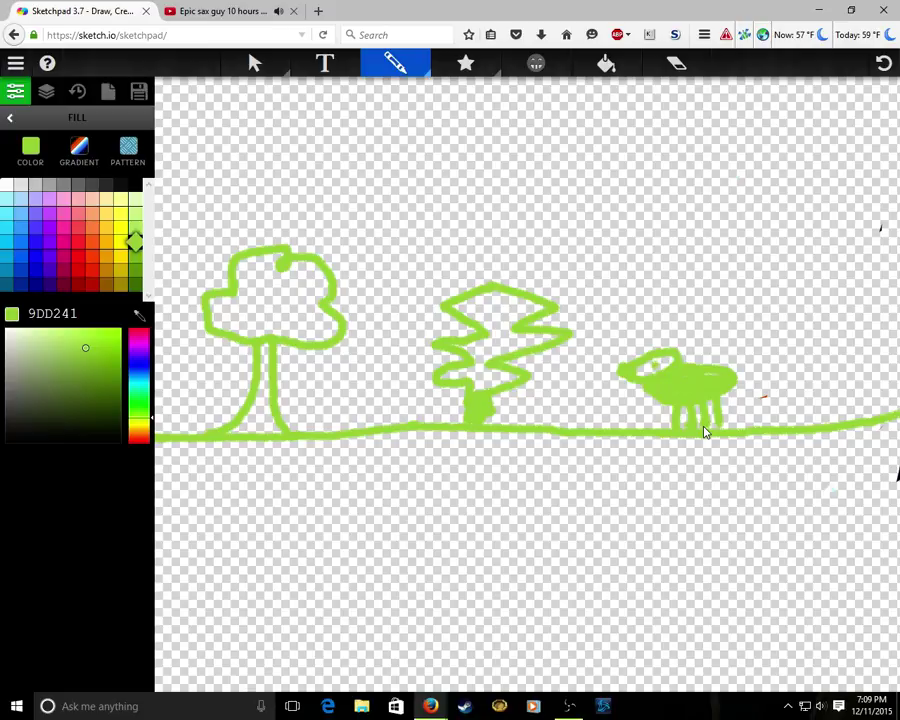
drag(642, 253, 696, 295)
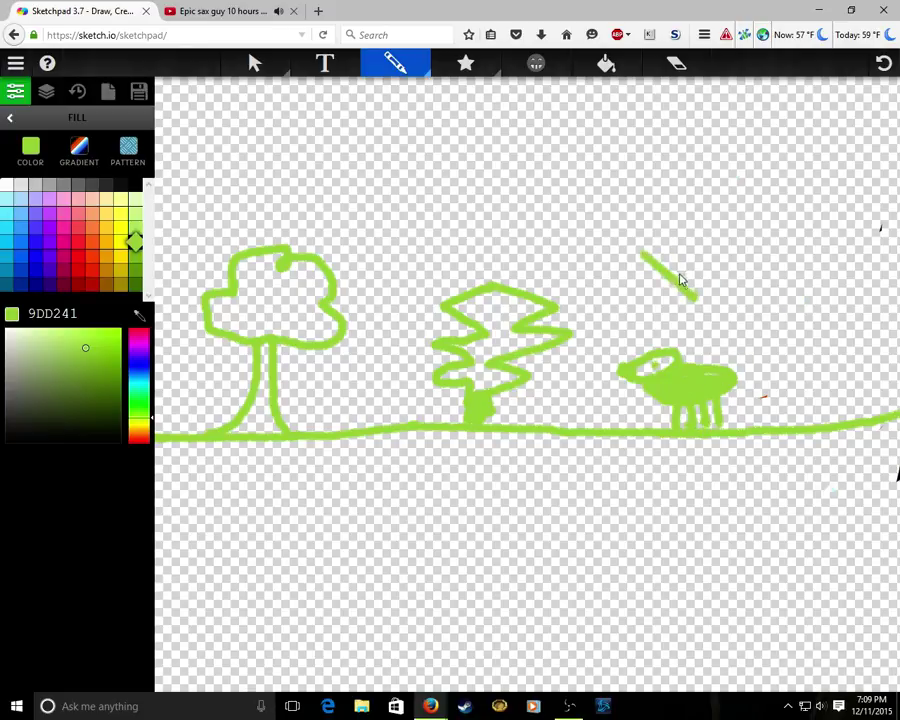
mouse_move(645, 258)
mouse_down()
mouse_move(711, 249)
mouse_move(707, 293)
mouse_up()
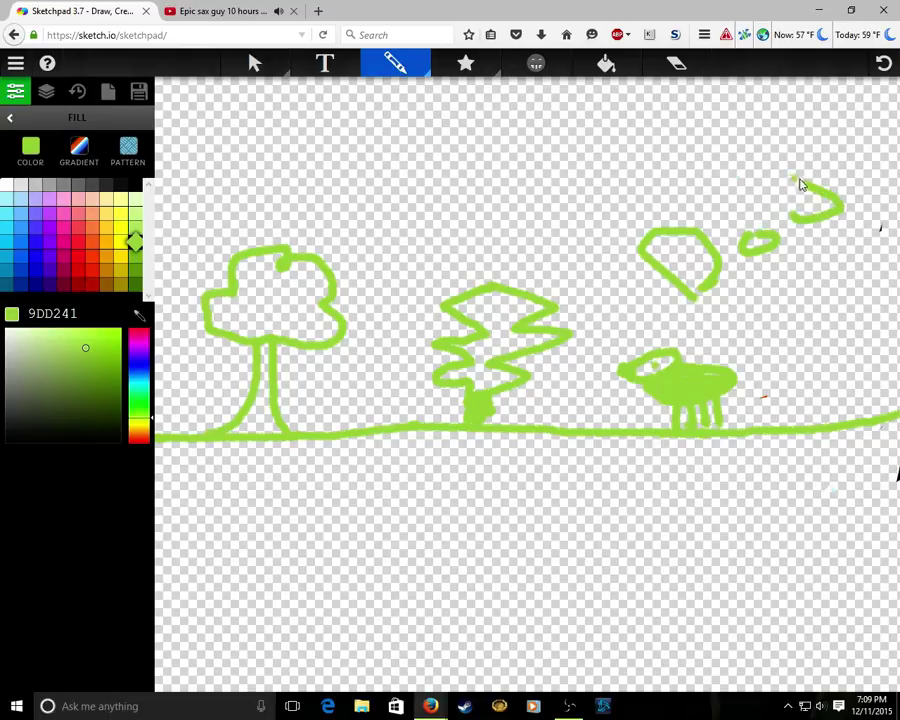
mouse_move(840, 240)
mouse_down()
mouse_move(799, 265)
mouse_move(824, 311)
mouse_move(869, 340)
mouse_up()
drag(813, 315, 862, 273)
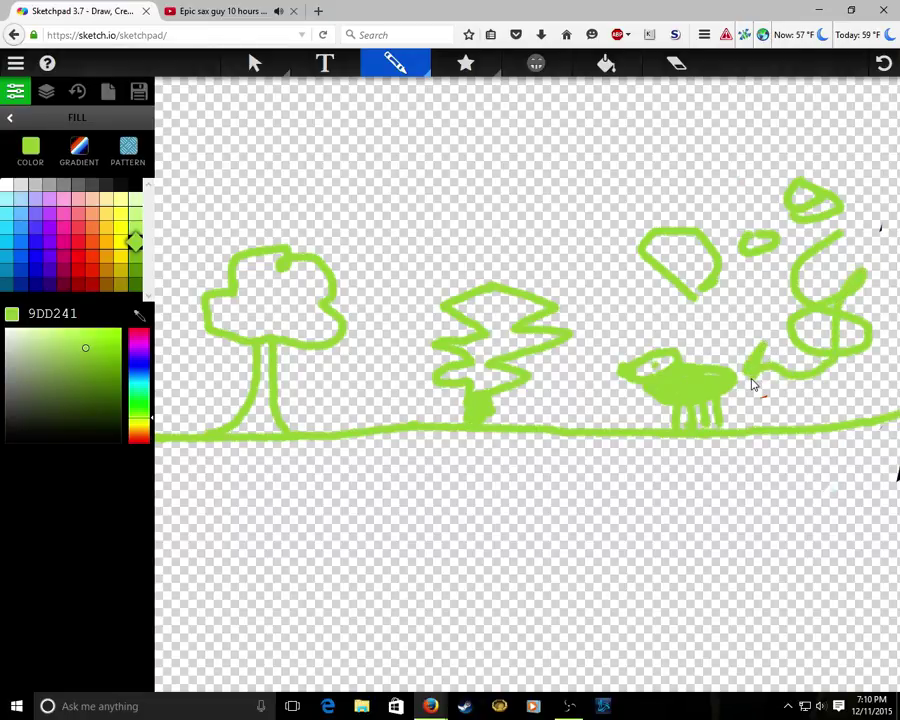
drag(754, 384, 843, 404)
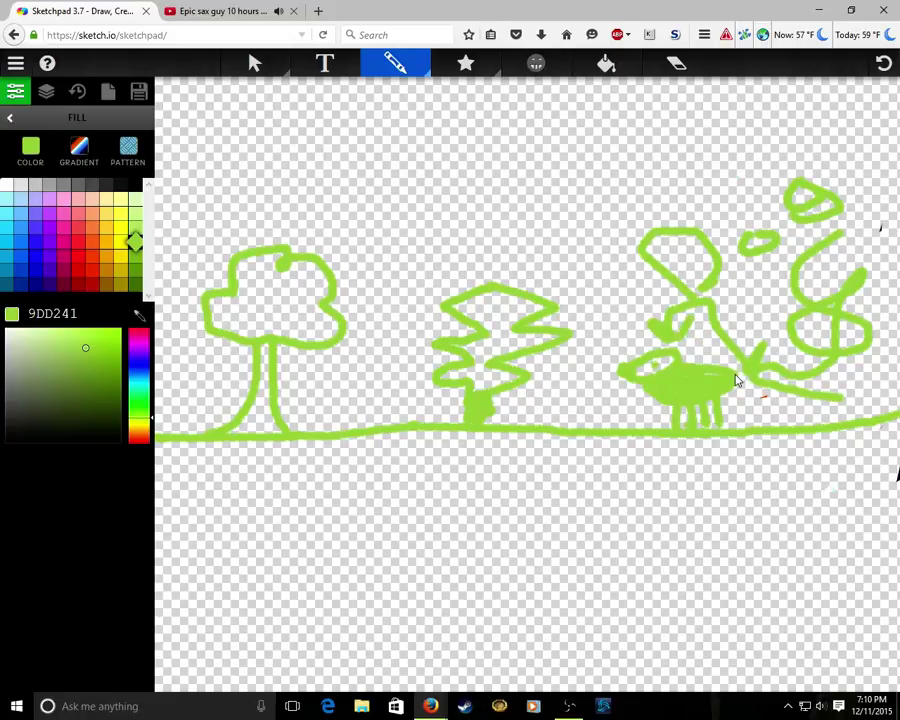
- Handwrite the title "Nature" in green above the trees and scribble long strokes across the whole drawing
mouse_move(389, 234)
mouse_down()
mouse_move(396, 153)
mouse_move(433, 214)
mouse_move(450, 127)
mouse_up()
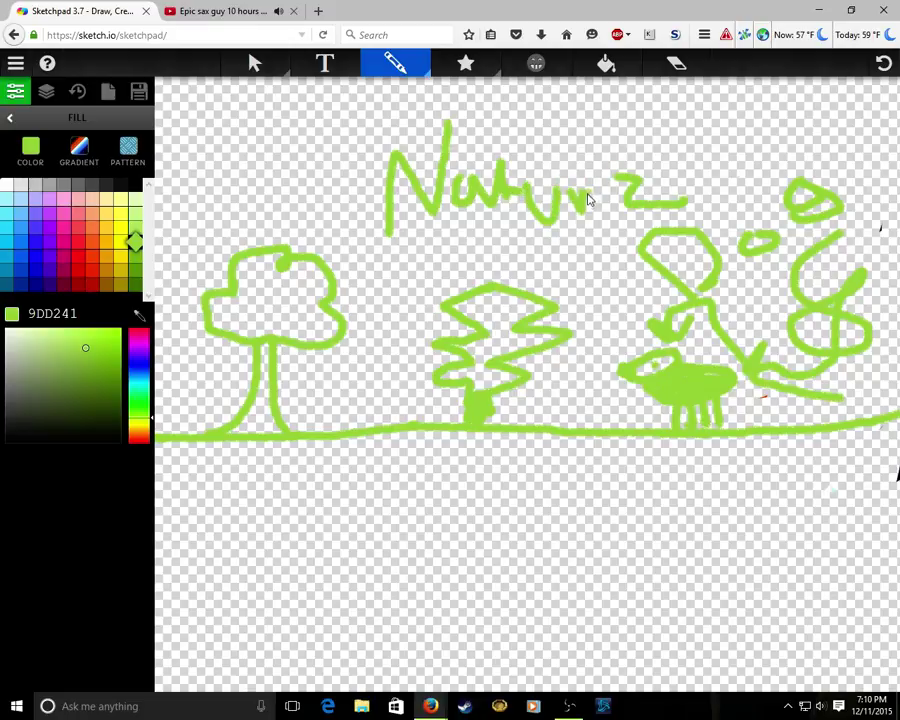
mouse_move(670, 183)
mouse_down()
mouse_move(601, 226)
mouse_move(592, 198)
mouse_move(558, 305)
mouse_move(521, 316)
mouse_move(546, 340)
mouse_move(594, 284)
mouse_move(416, 376)
mouse_move(384, 285)
mouse_move(337, 318)
mouse_move(437, 272)
mouse_move(498, 279)
mouse_move(335, 332)
mouse_move(2, 634)
mouse_move(99, 704)
mouse_move(883, 372)
mouse_move(575, 95)
mouse_up()
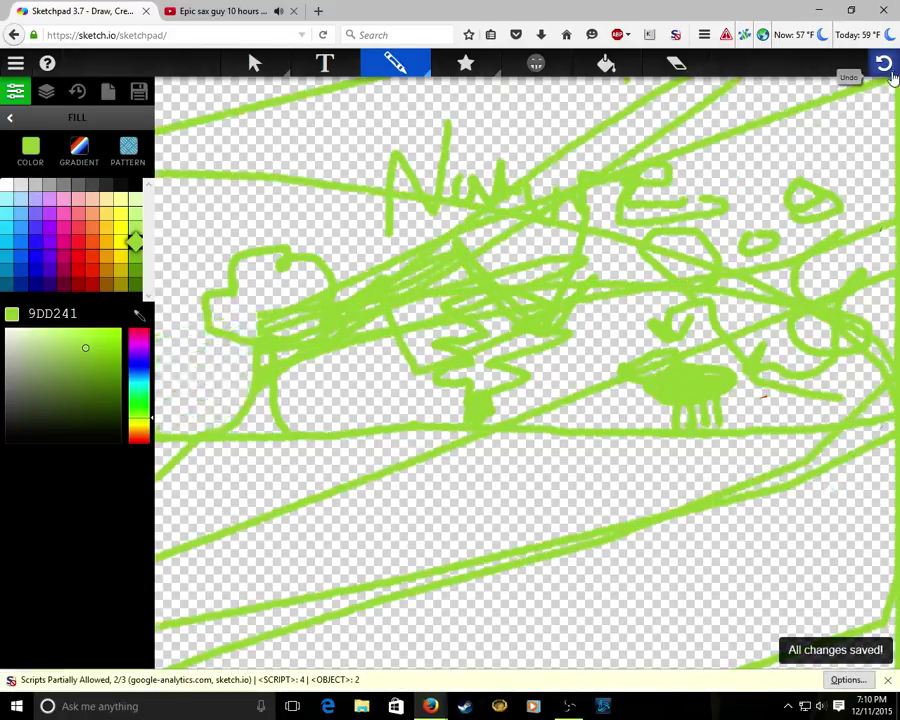
- Undo the scribble, the "Nature" title, and the shapes and arrows drawn around the animal
click(884, 63)
click(882, 93)
click(884, 63)
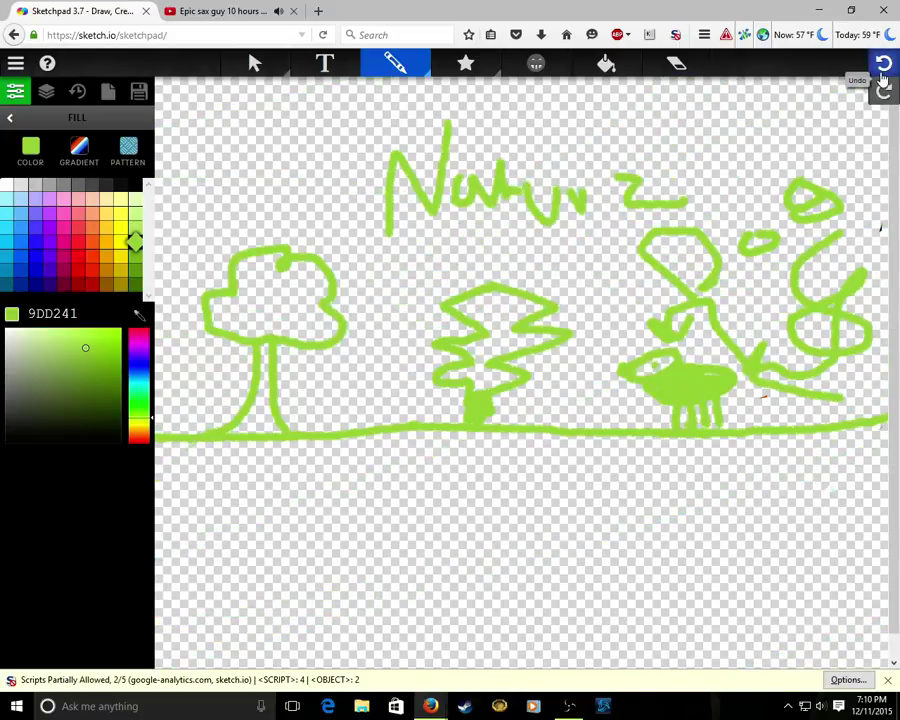
click(884, 63)
click(884, 63)
click(883, 68)
click(883, 68)
click(883, 68)
click(883, 68)
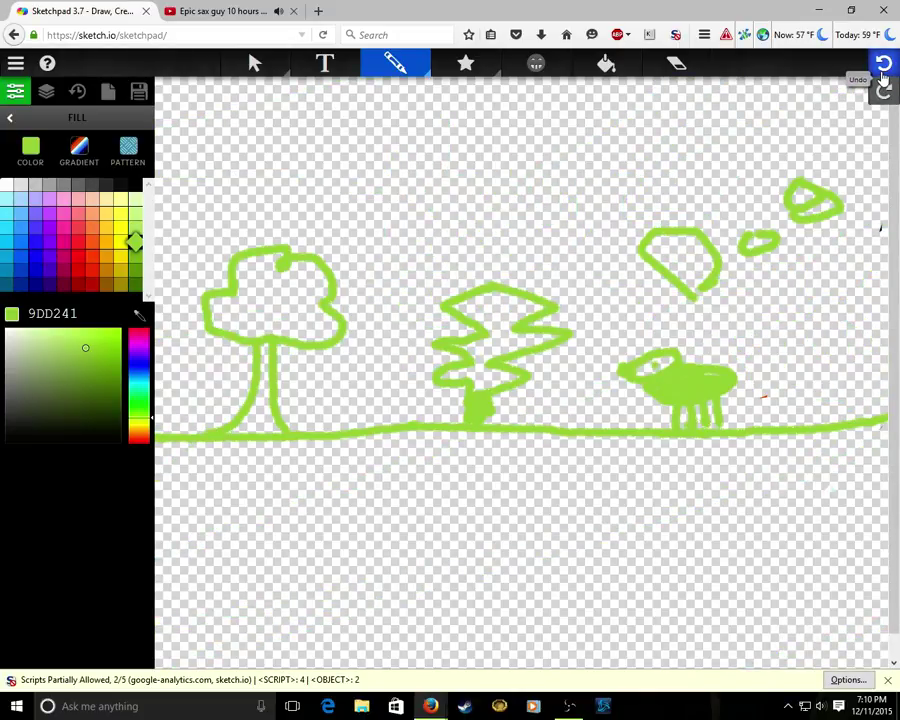
click(883, 68)
click(883, 68)
click(883, 68)
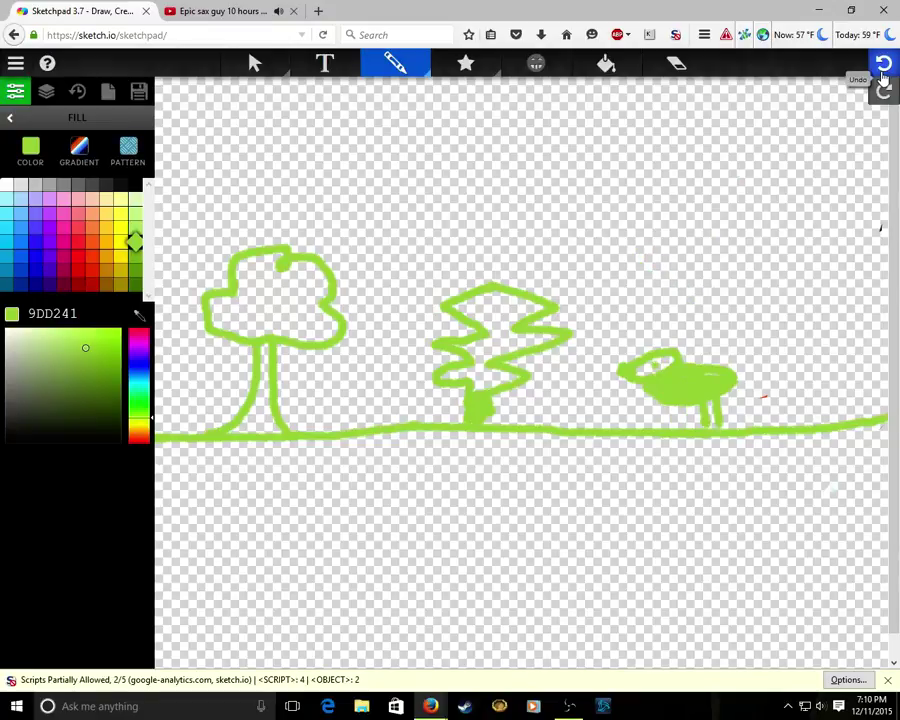
- Undo the rest of the animal, the ground line, the cloud-shaped tree and most of the zigzag tree
click(884, 63)
click(884, 63)
click(884, 63)
click(884, 63)
click(884, 63)
click(884, 63)
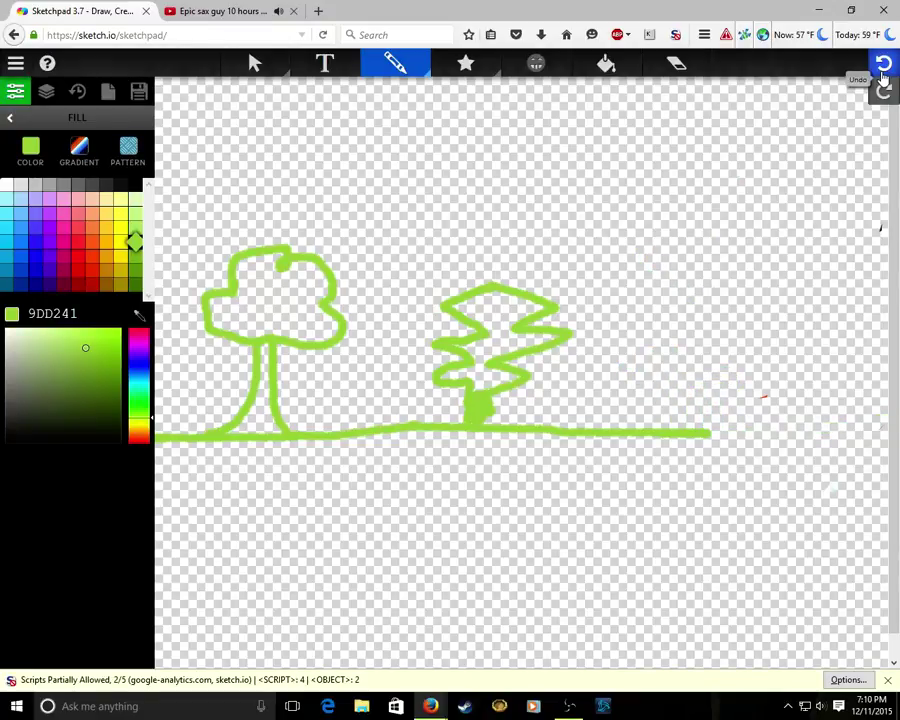
click(884, 63)
click(884, 63)
click(884, 63)
click(884, 63)
click(884, 63)
click(884, 63)
click(884, 63)
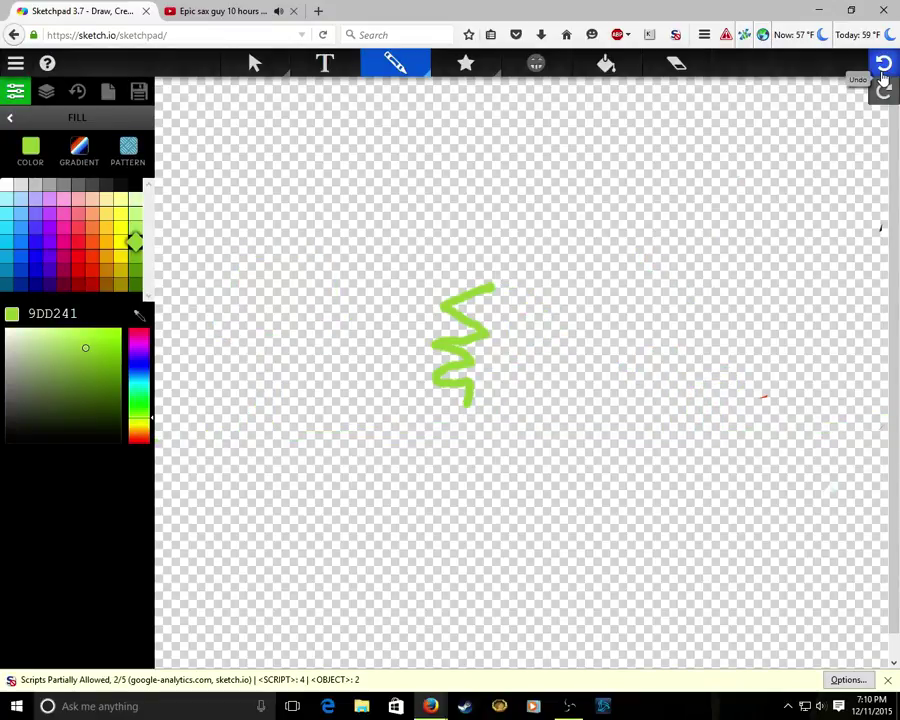
- Undo the rest of the zigzag tree, the erasing before it and the entire red-and-blue gradient drawing
click(884, 64)
click(884, 64)
click(884, 64)
click(884, 64)
click(884, 64)
click(884, 64)
click(884, 64)
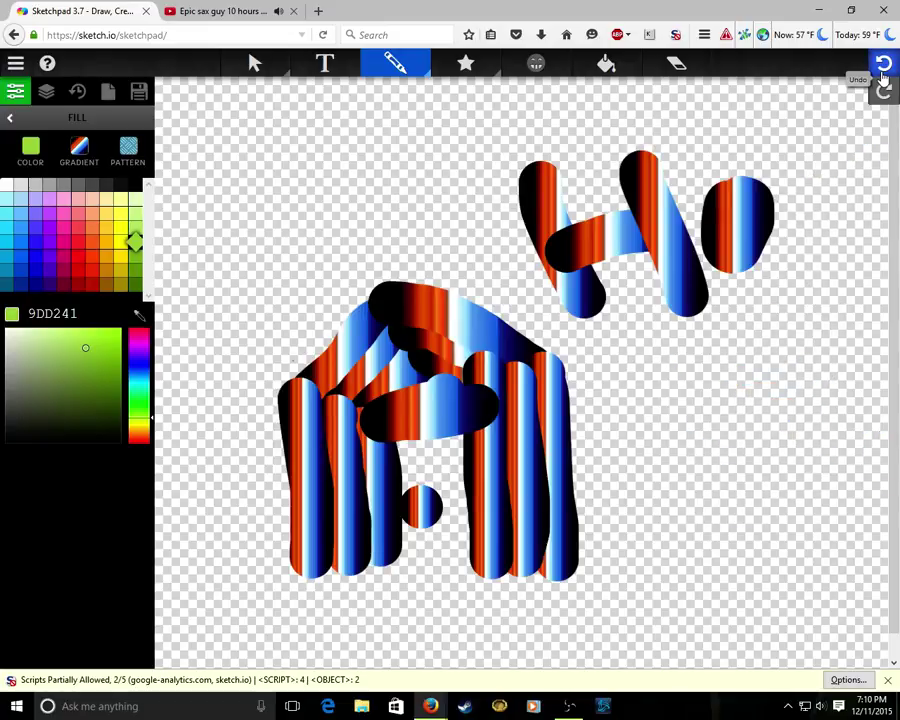
click(884, 64)
click(884, 64)
click(884, 64)
click(884, 64)
click(884, 64)
click(884, 64)
click(884, 64)
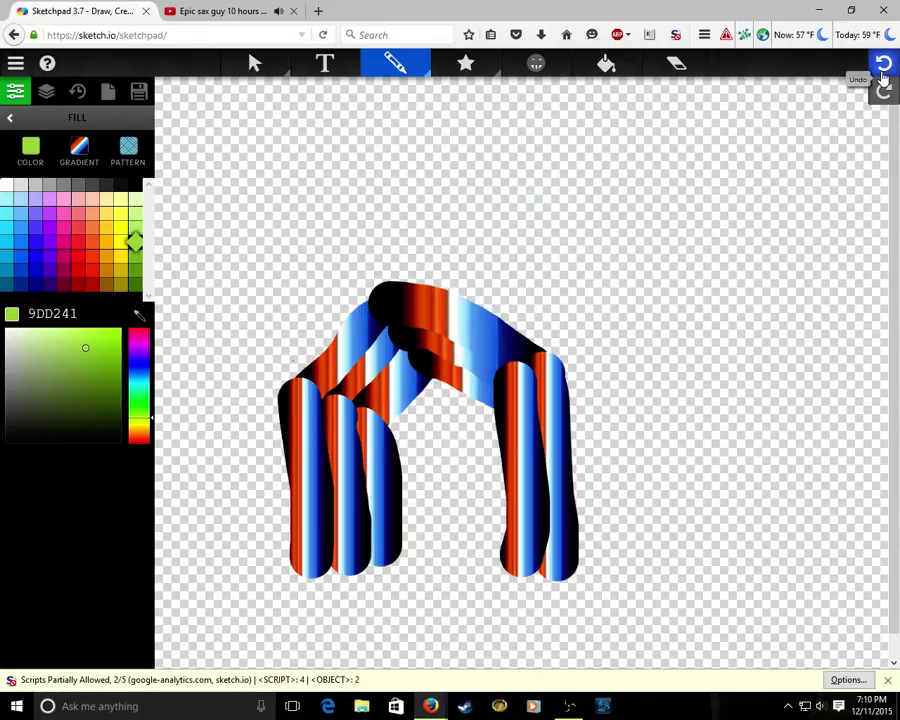
click(884, 64)
click(884, 64)
click(884, 64)
click(884, 64)
click(884, 64)
click(884, 64)
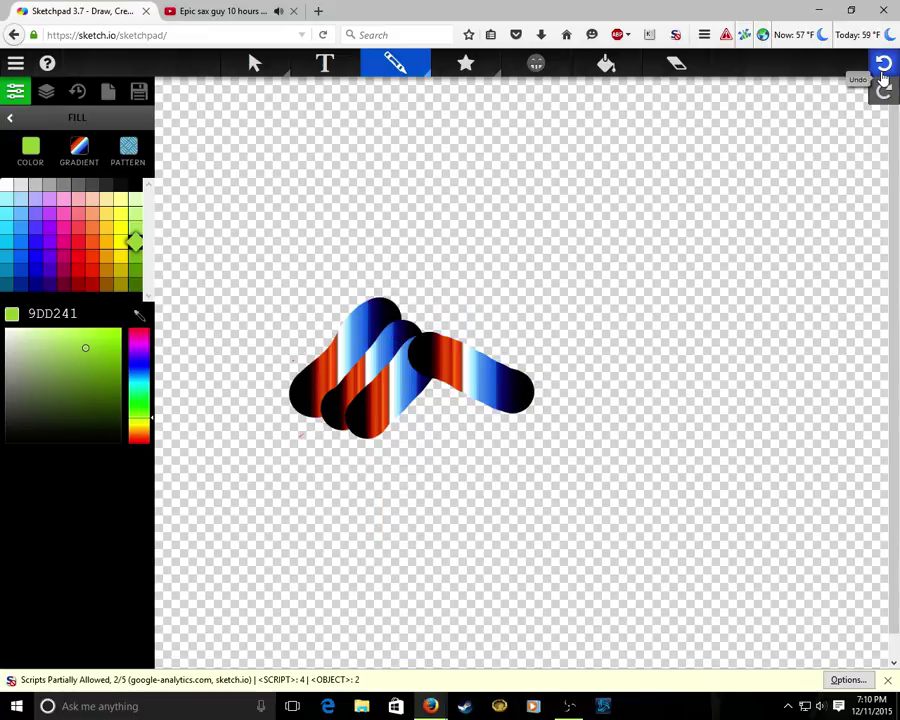
click(884, 64)
click(884, 64)
click(884, 64)
click(884, 64)
click(884, 64)
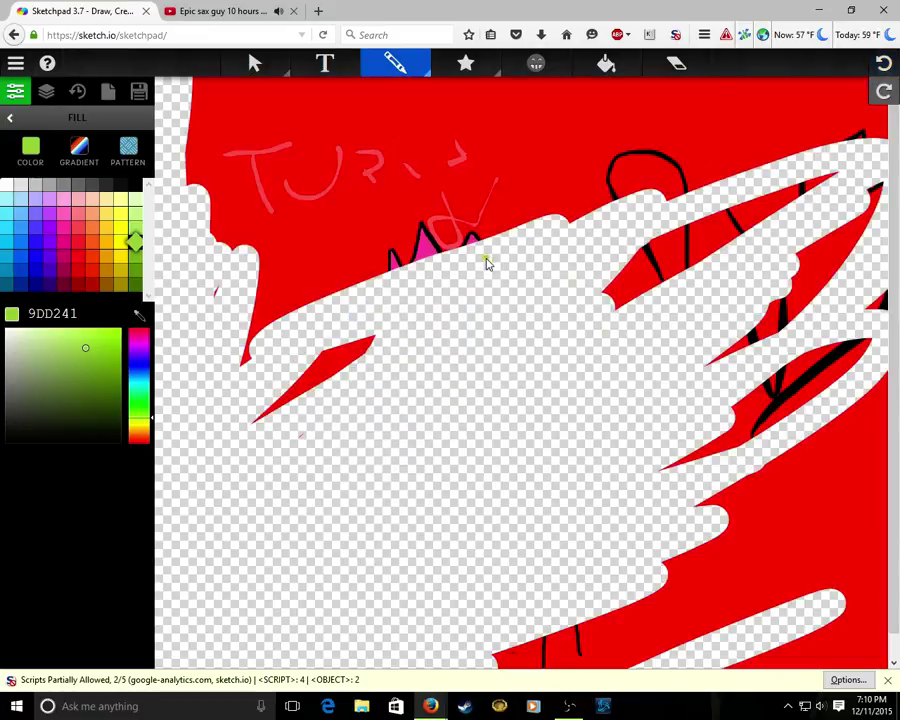
- Undo the remaining eraser strokes over the red drawing with the pink-faced figure, closing the stray AniWeather page along the way
click(884, 64)
click(884, 64)
click(885, 36)
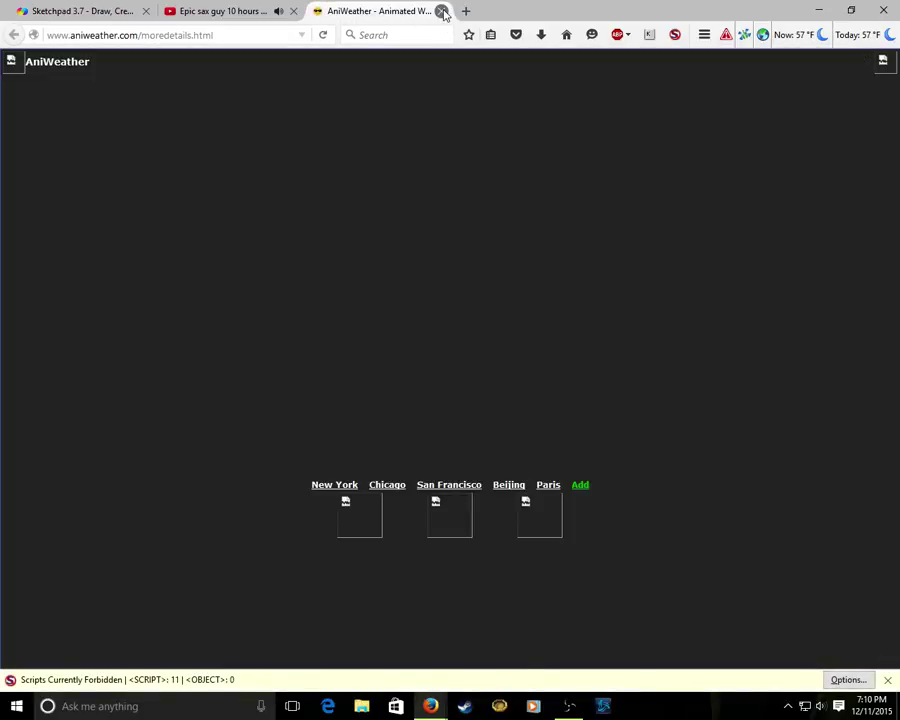
click(441, 11)
click(106, 6)
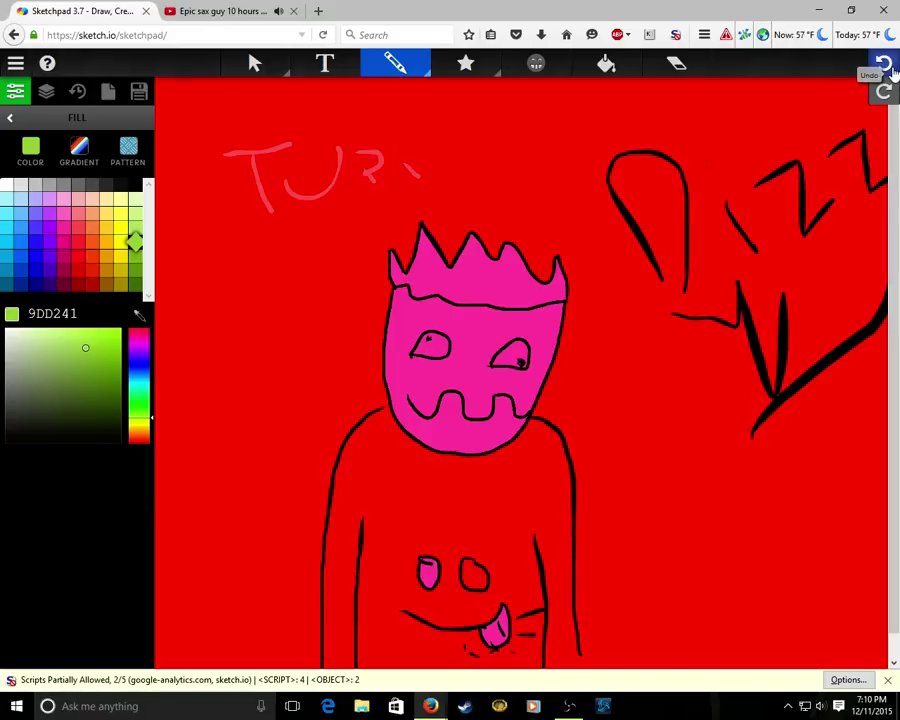
click(884, 64)
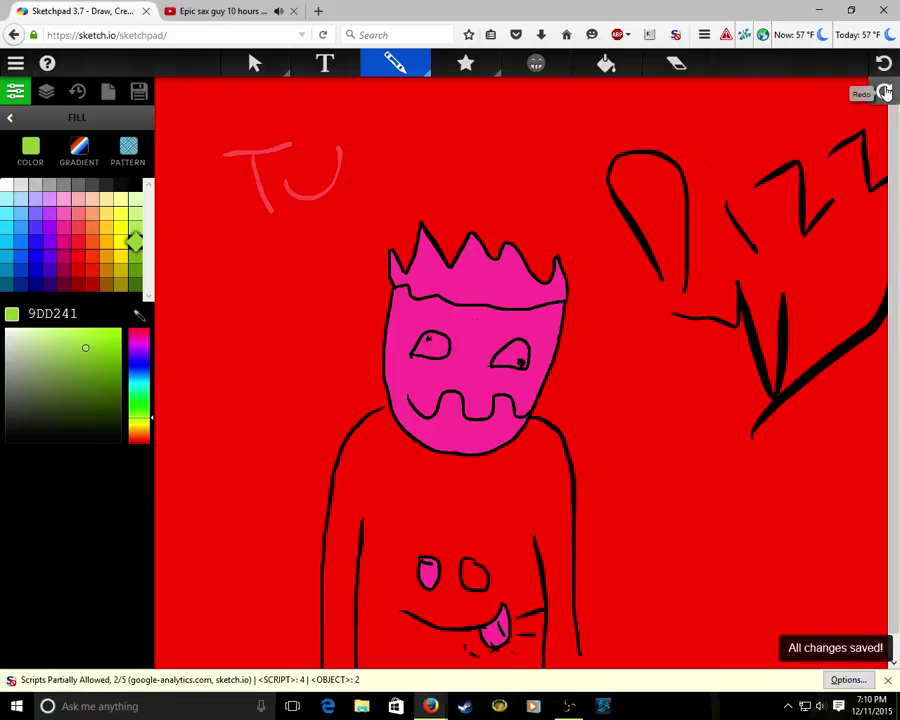
click(885, 92)
- Scribble green strokes across the red drawing, and try undoing and redoing the scribble
mouse_move(532, 257)
mouse_down()
mouse_move(333, 368)
mouse_move(42, 655)
mouse_move(897, 155)
mouse_move(866, 311)
mouse_move(36, 251)
mouse_up()
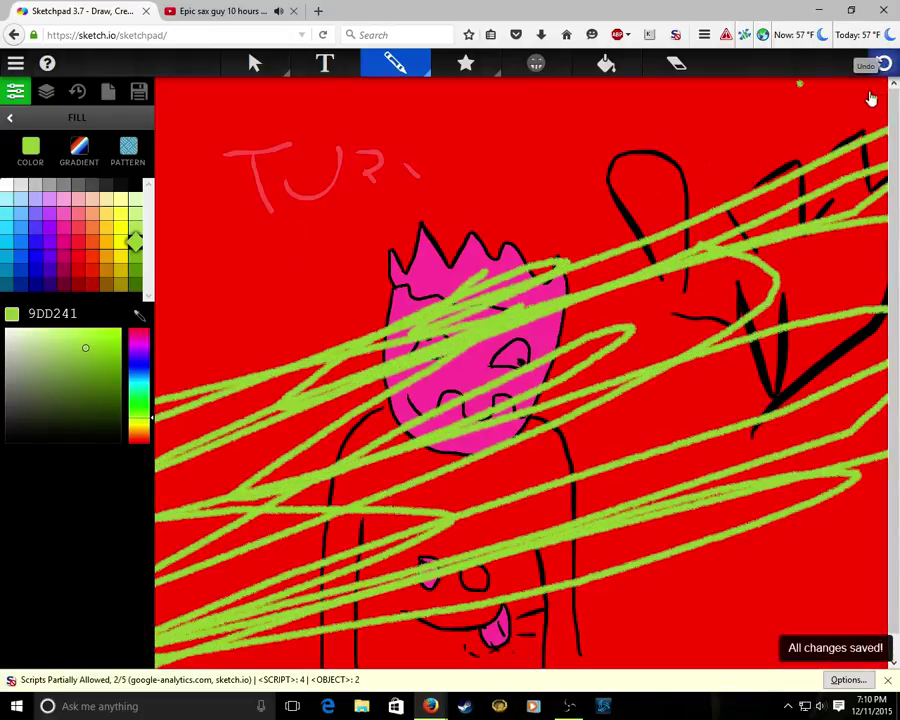
click(888, 64)
click(885, 92)
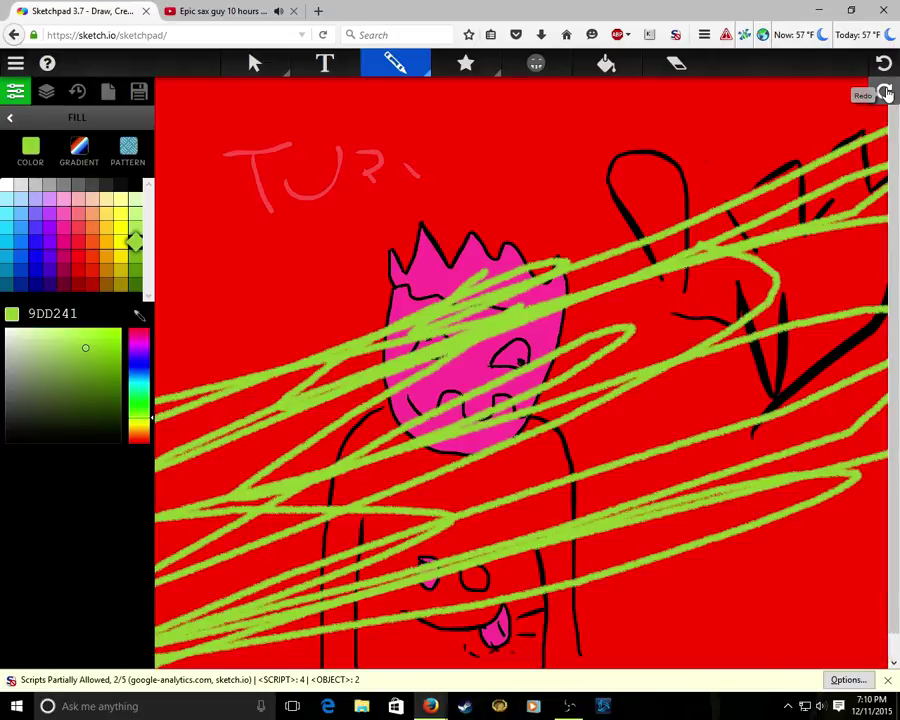
- Search the web for "sketch" in a new browser tab
click(318, 11)
click(305, 90)
text(sketch)
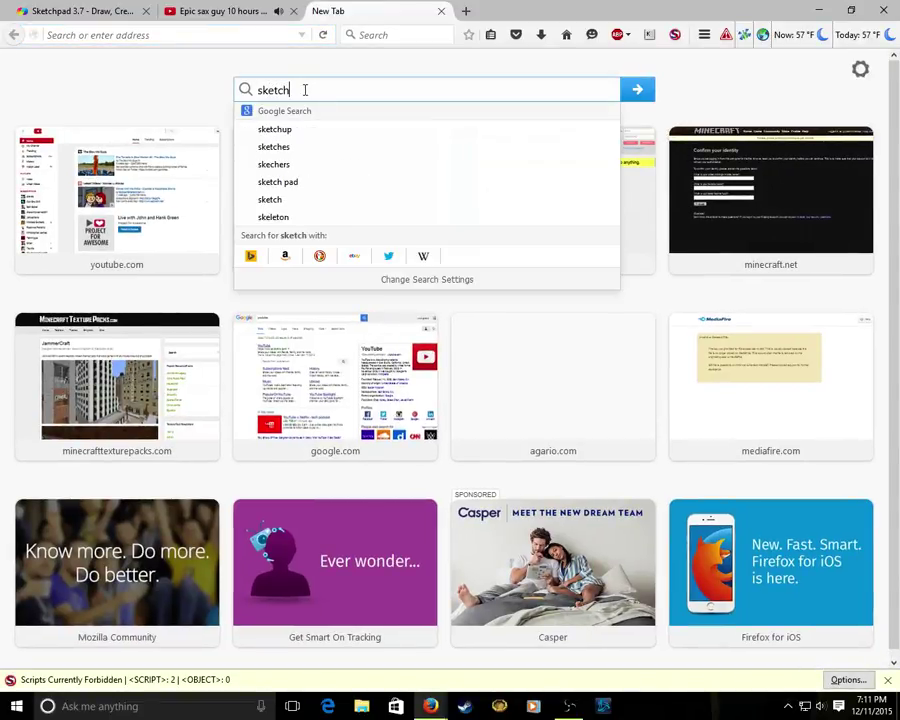
key(Return)
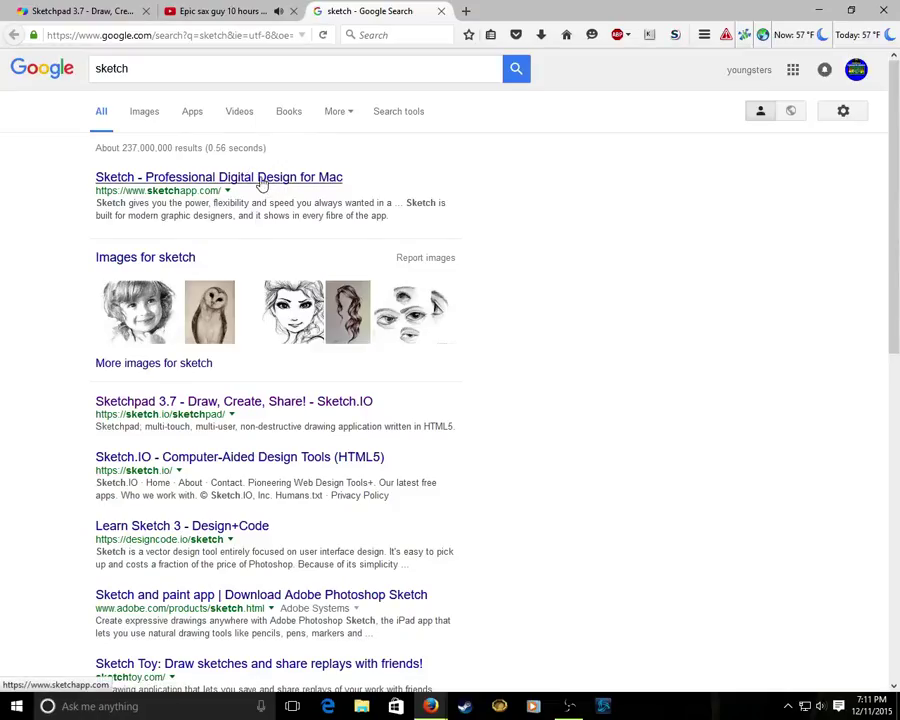
- View the Sketch for Mac website, return to the search results and open the Sketch.IO home page
click(261, 184)
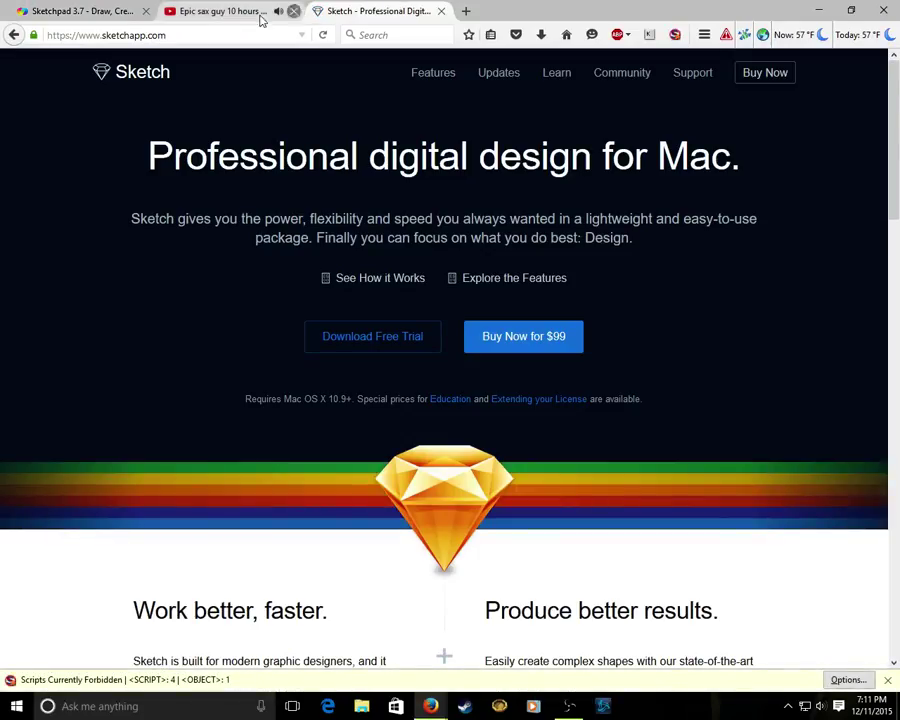
click(13, 34)
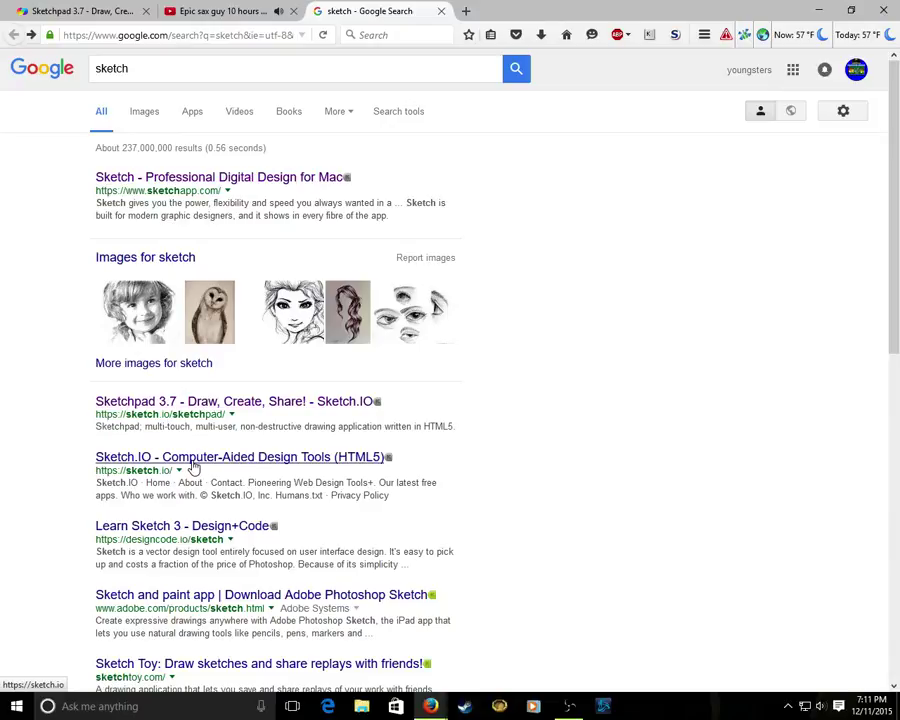
click(272, 408)
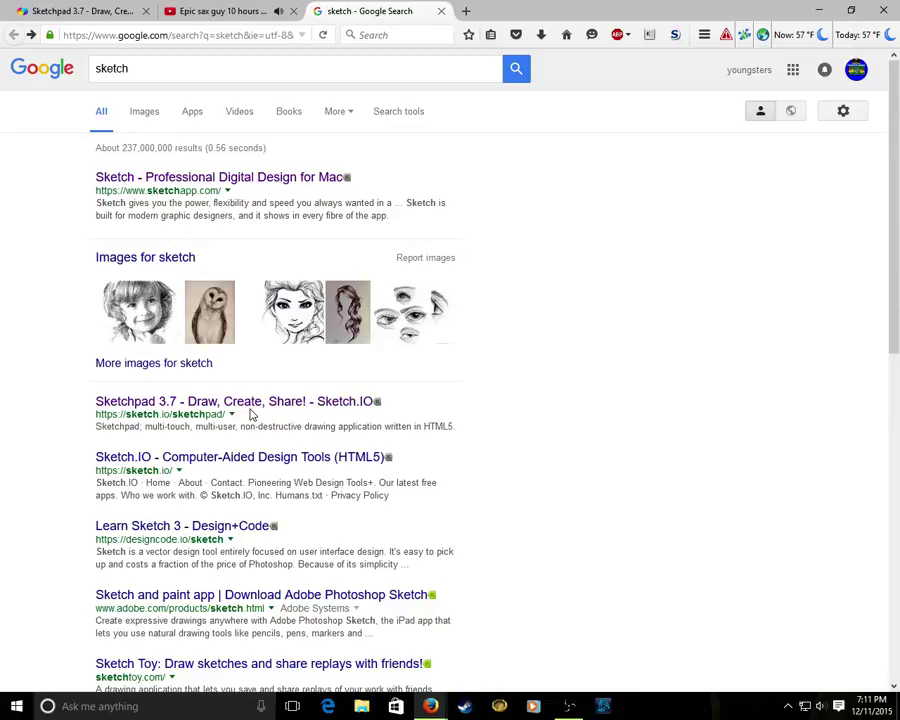
click(216, 462)
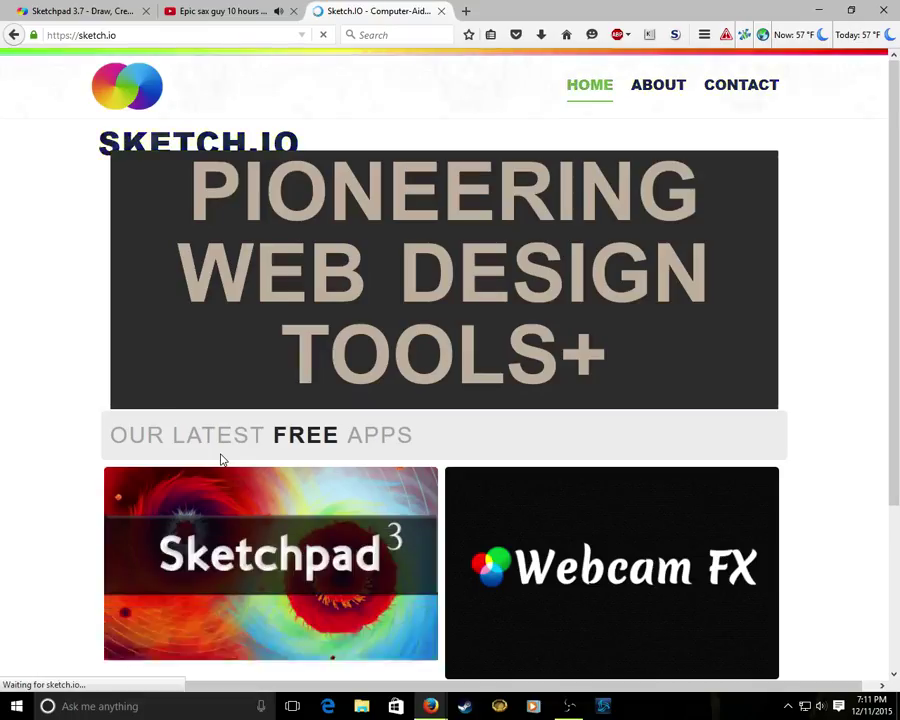